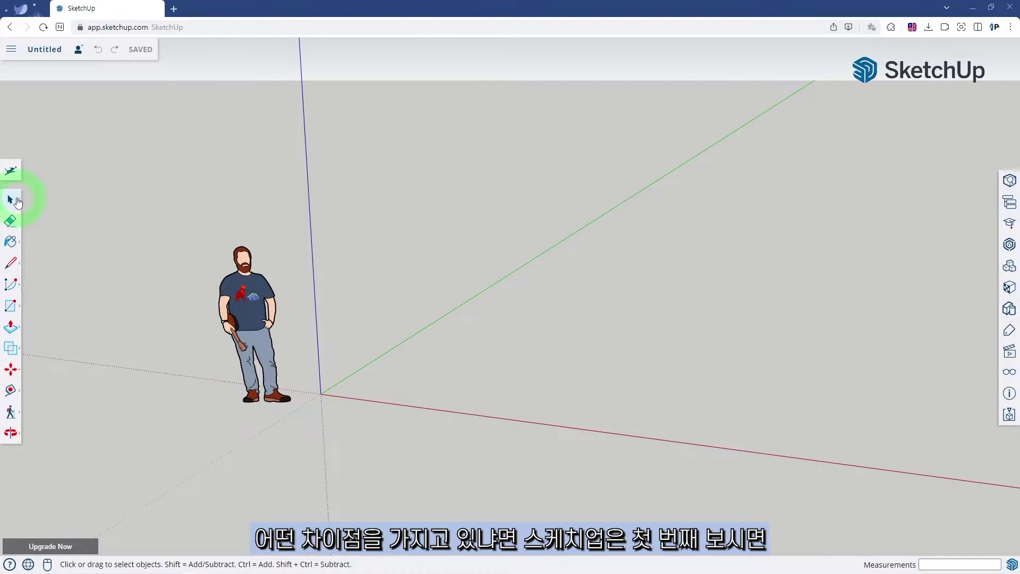
Select the standing human figure near the origin with the Select tool
click(16, 201)
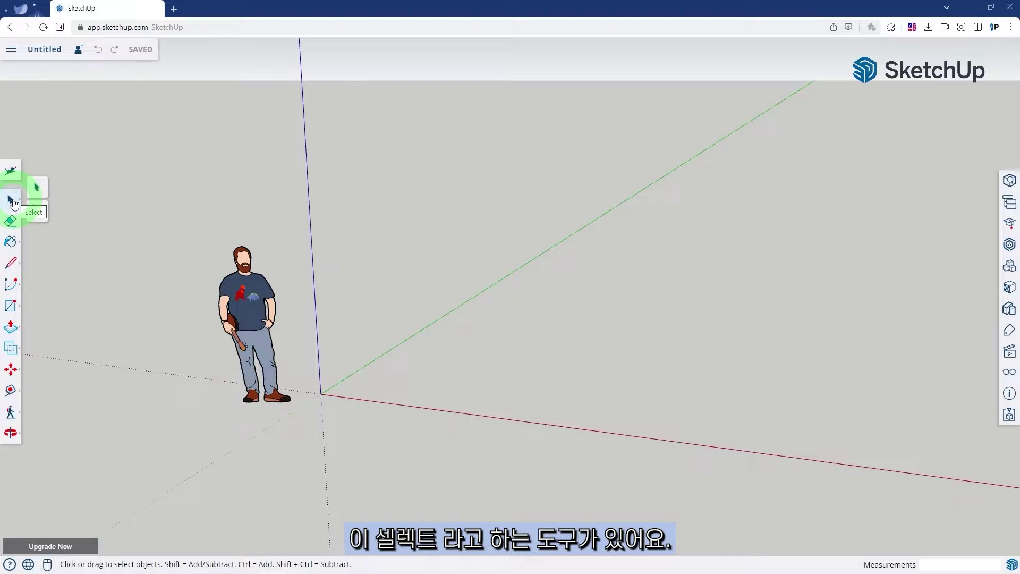
click(43, 193)
click(250, 290)
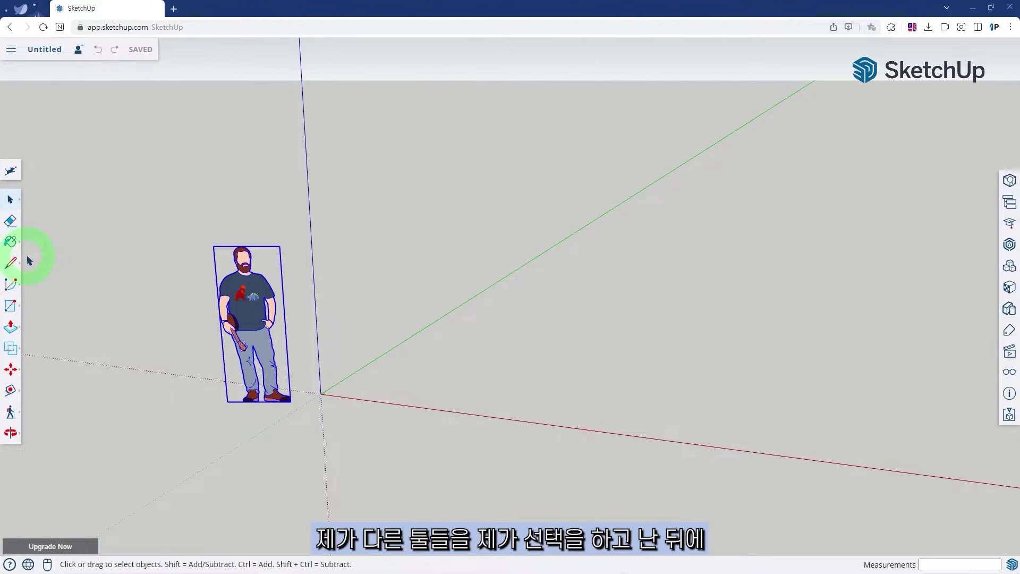
Try activating the Paint, Line and arc tools, return to the Select tool, and close the materials display
click(10, 242)
click(12, 270)
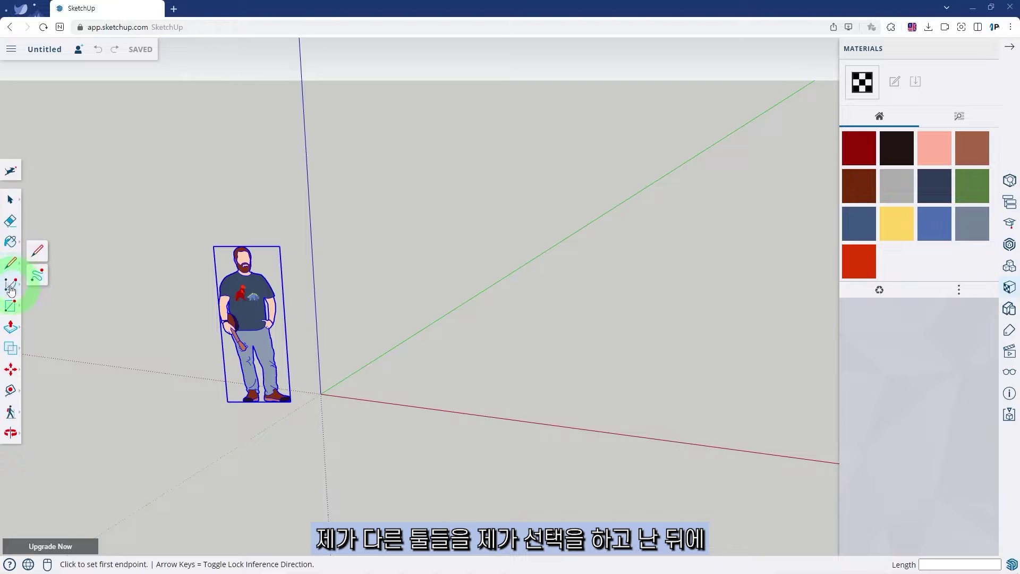
click(11, 285)
key(space)
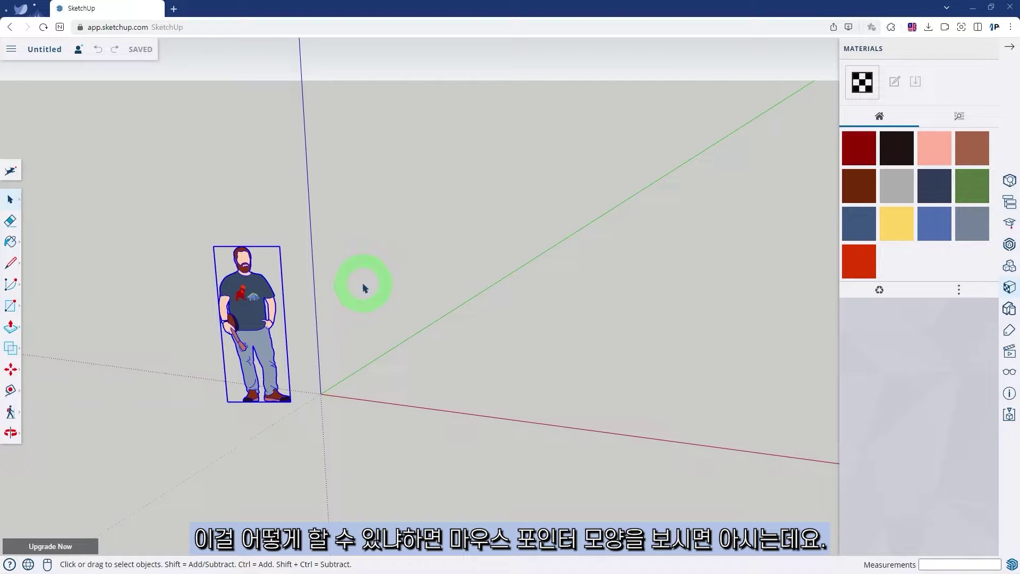
click(10, 263)
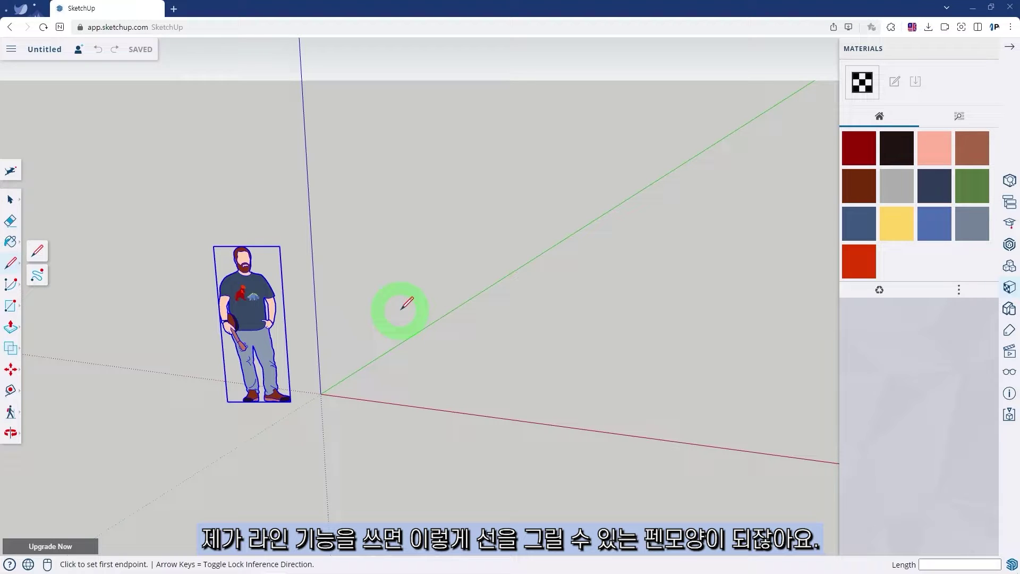
key(space)
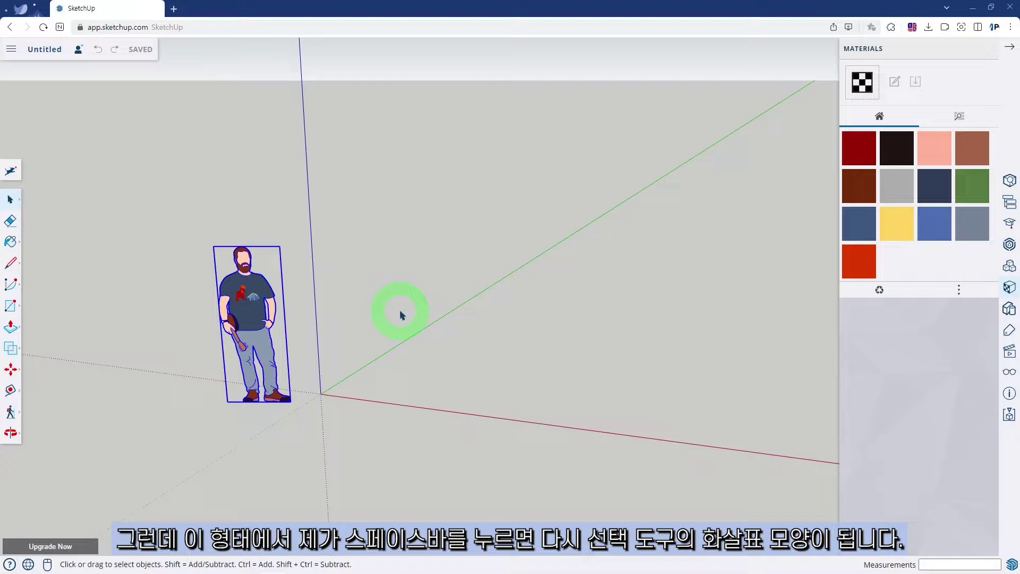
click(1009, 47)
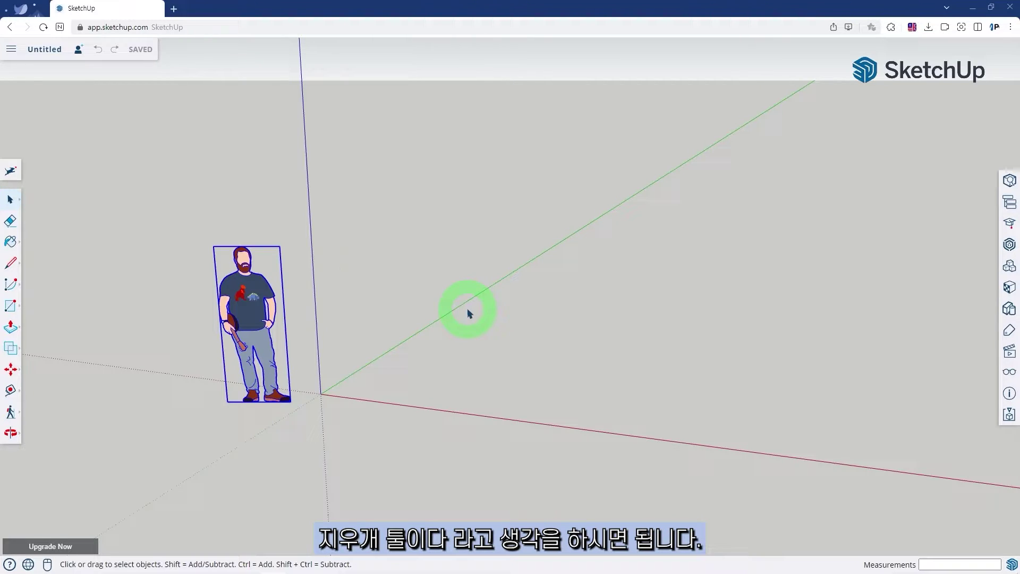
Sample the material of the figure's shirt and the material of the trousers into the Paint tool
click(10, 242)
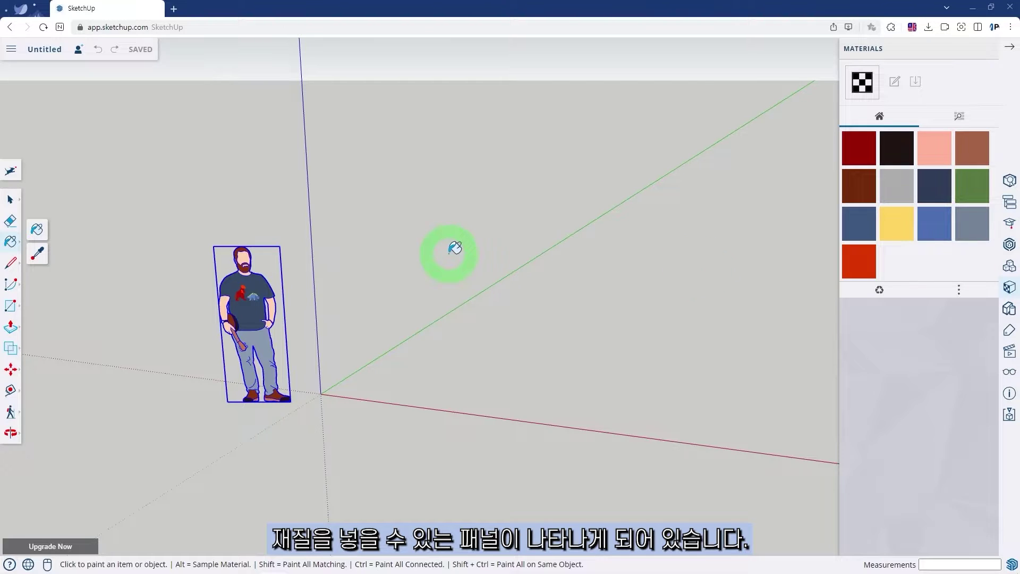
click(35, 258)
click(255, 278)
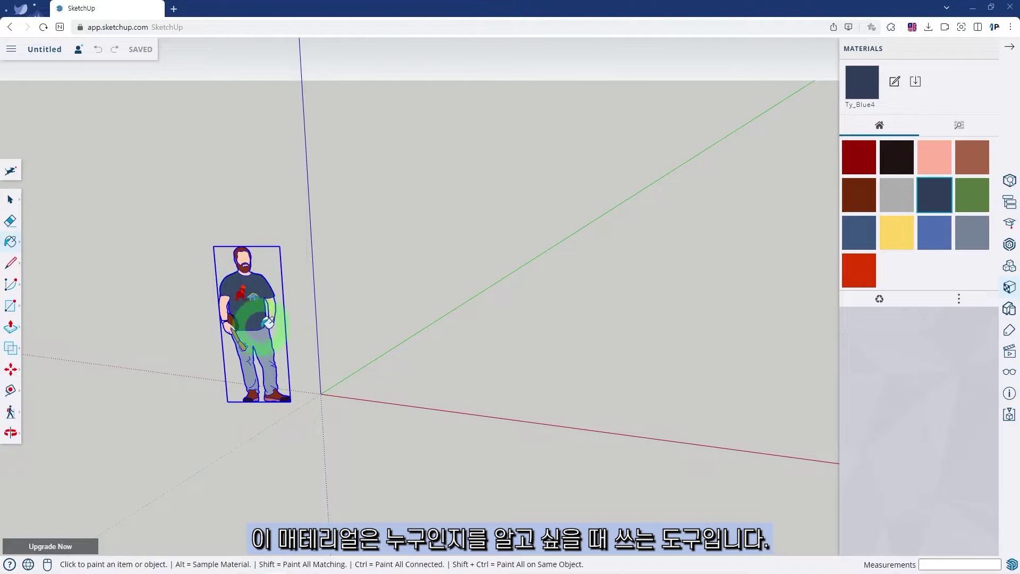
click(12, 242)
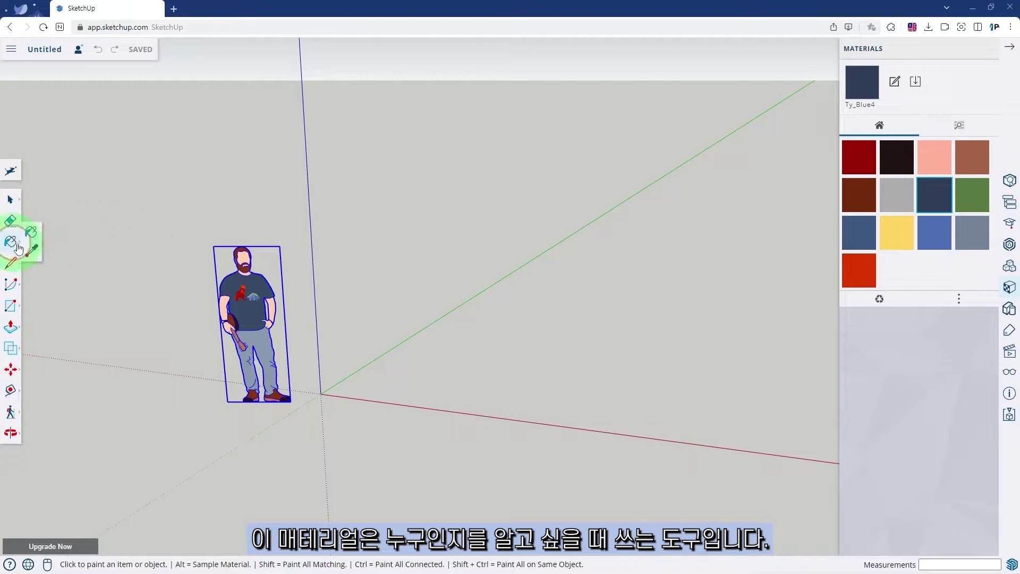
click(36, 256)
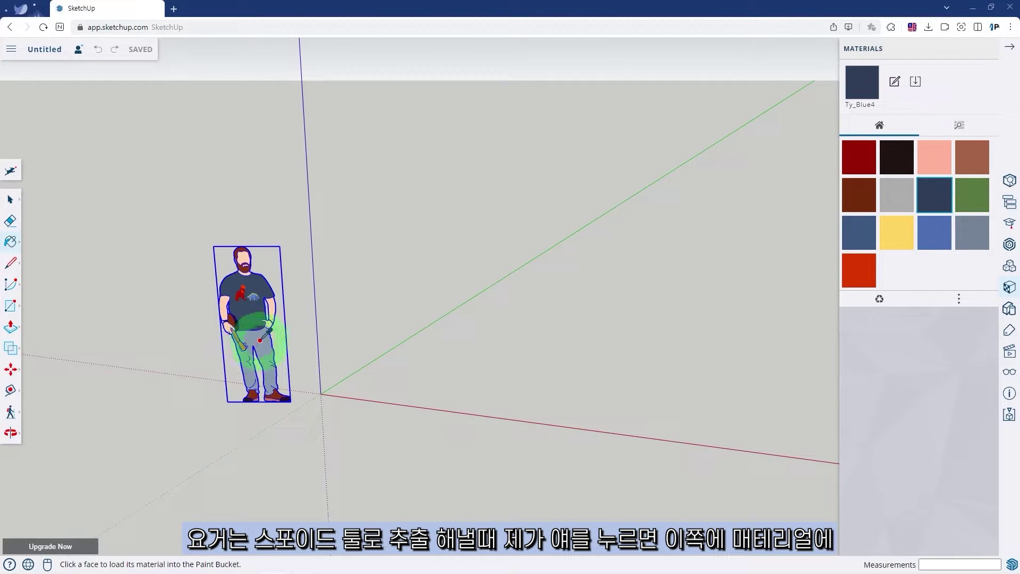
click(260, 339)
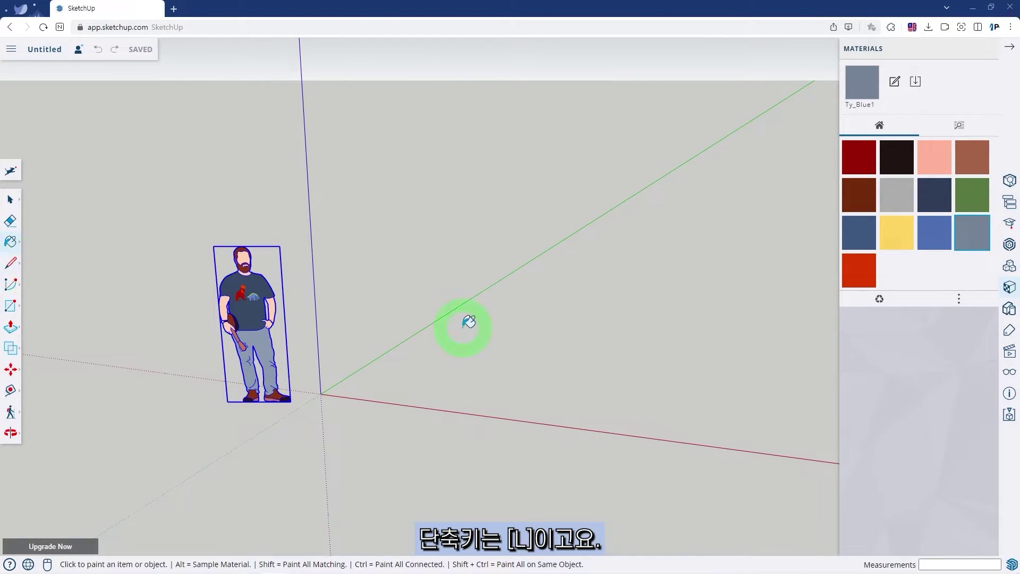
Draw a closed triangle with the Line tool on the ground, running its first edge along the red direction and its second along the green
key(l)
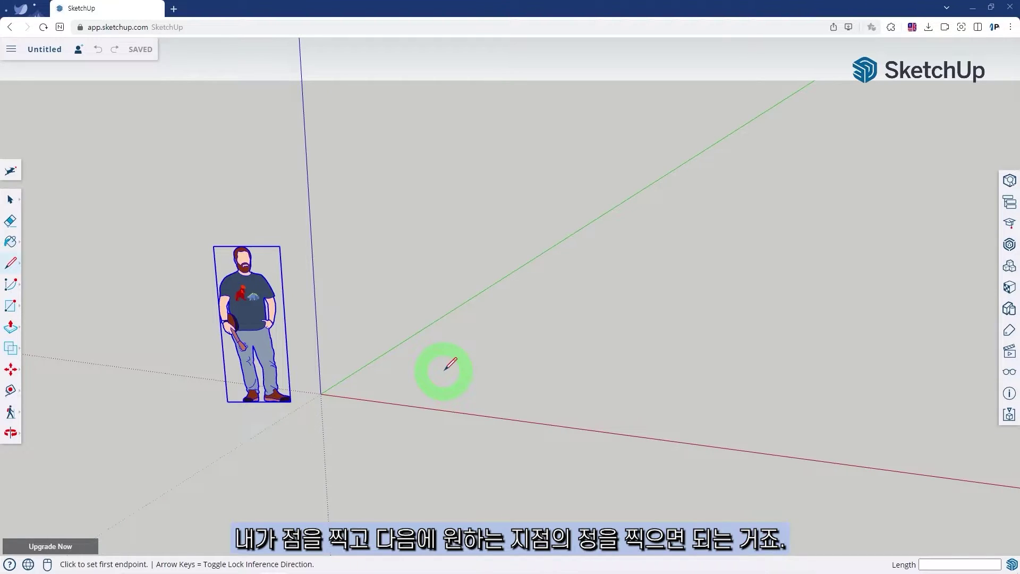
click(443, 371)
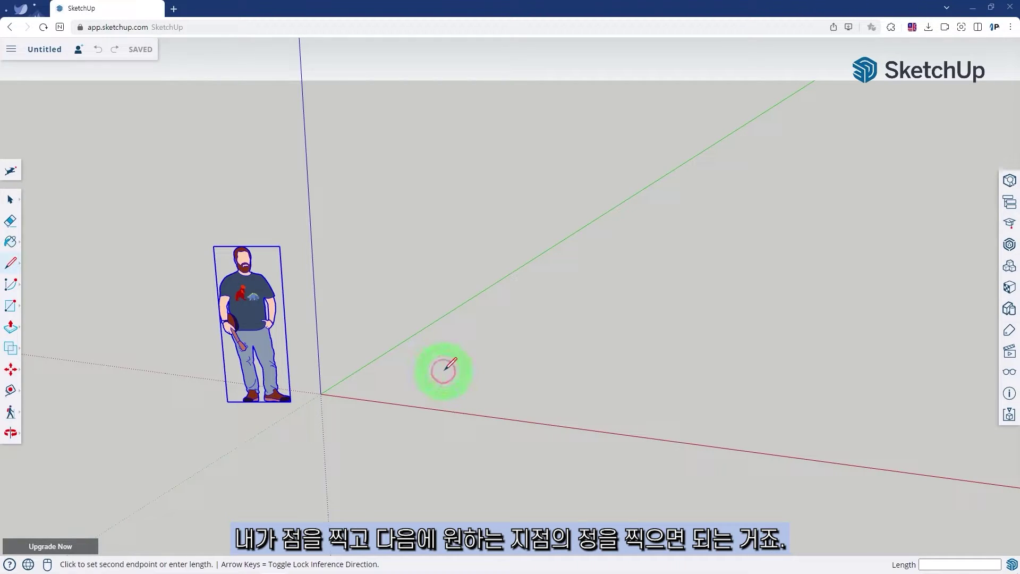
click(634, 393)
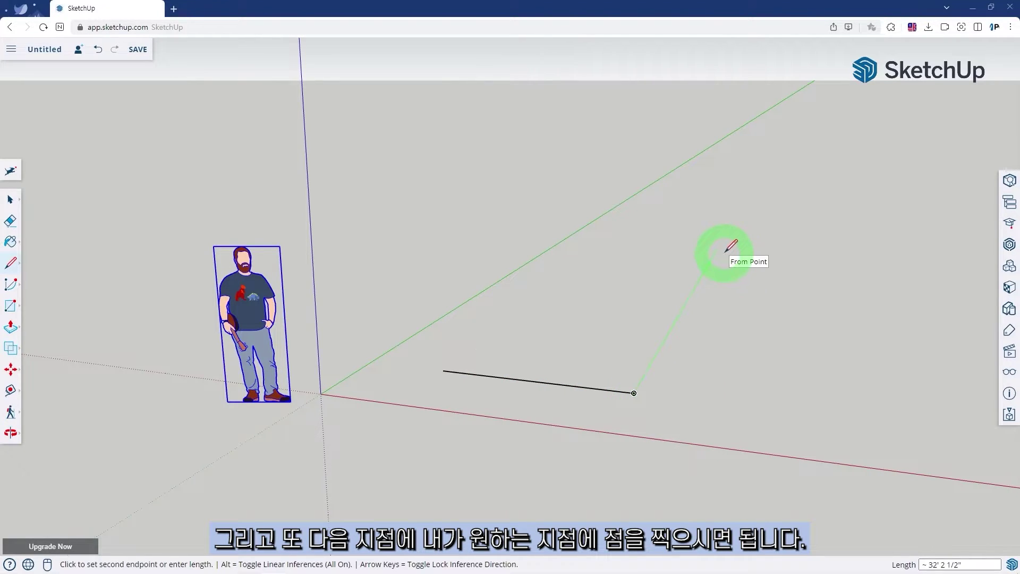
click(717, 249)
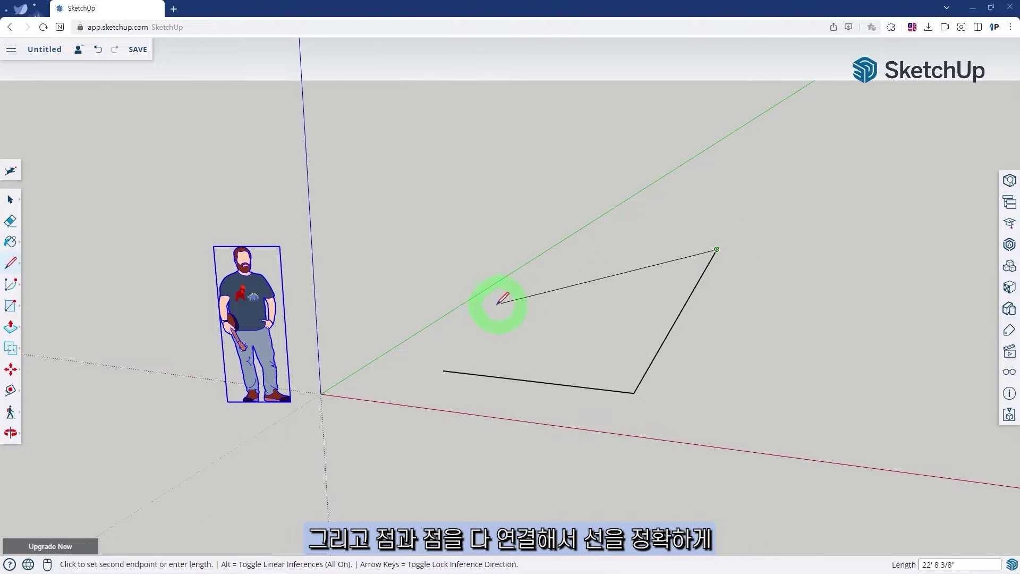
click(443, 370)
Erase the triangle drawn on the ground with the Eraser tool
mouse_move(587, 385)
middle_down()
mouse_move(584, 375)
mouse_move(594, 383)
middle_up()
key(e)
mouse_move(519, 307)
mouse_down()
mouse_move(549, 361)
mouse_move(680, 356)
mouse_move(598, 354)
mouse_up()
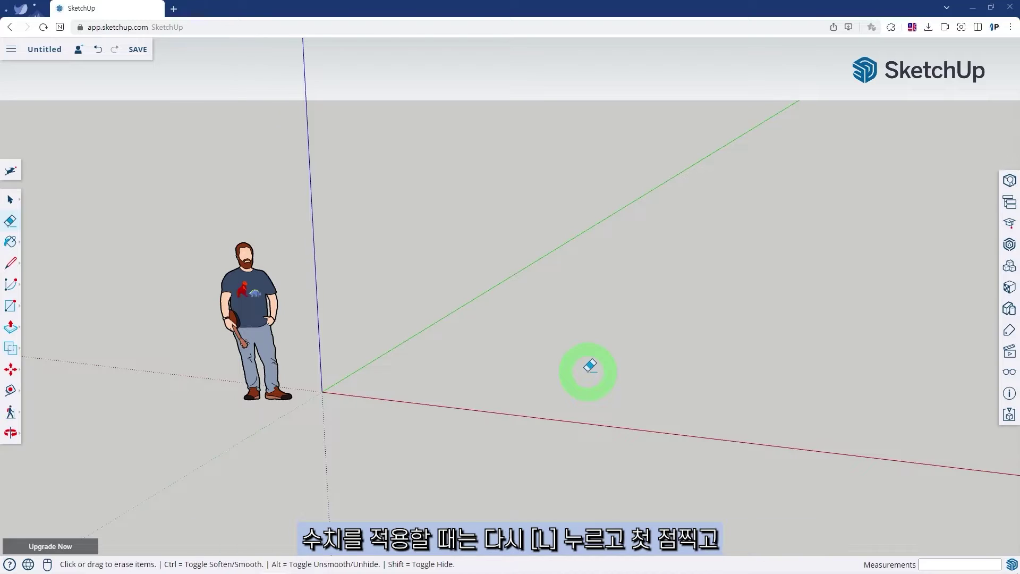
Draw a short line of typed length on the ground, parallel to the red axis
key(l)
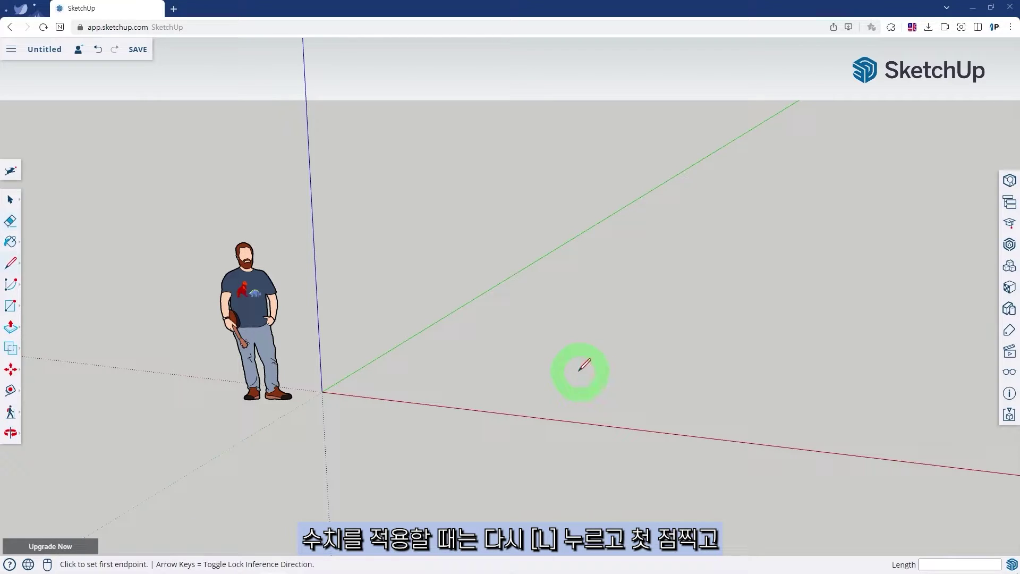
click(455, 372)
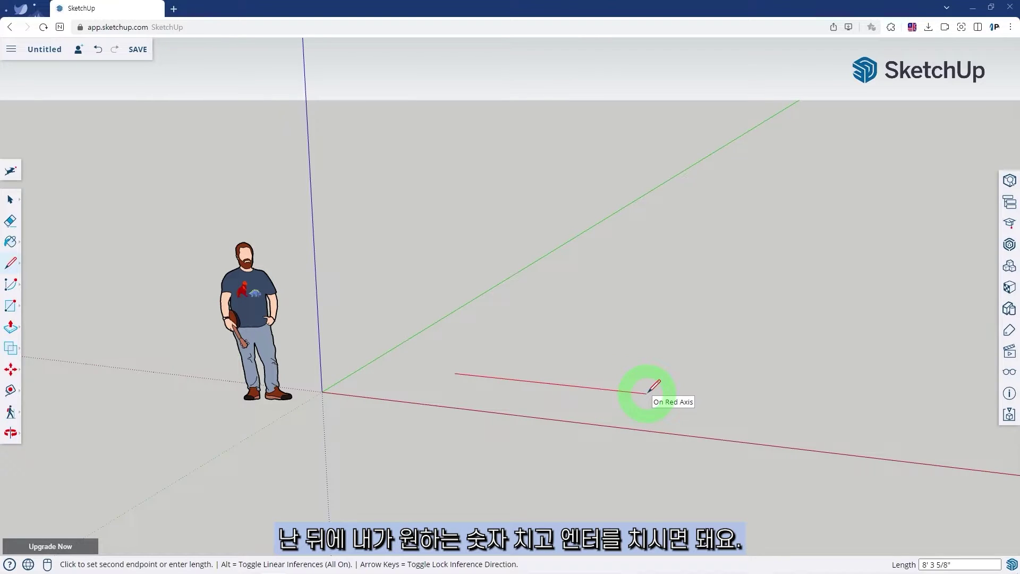
key(Return)
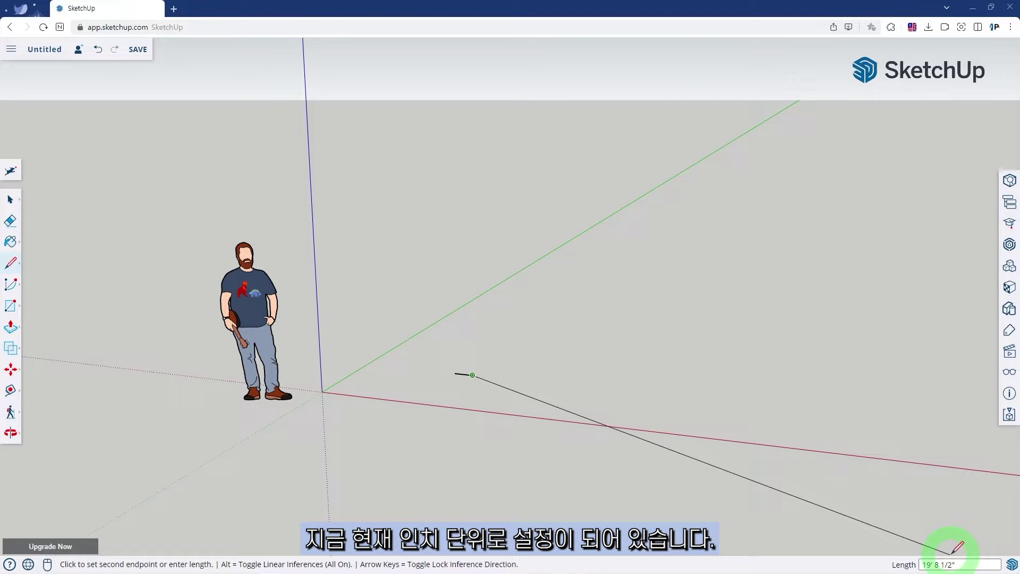
Change the interface language to Korean (한국어), reload the application, start a new model and dismiss the browser notice
click(28, 564)
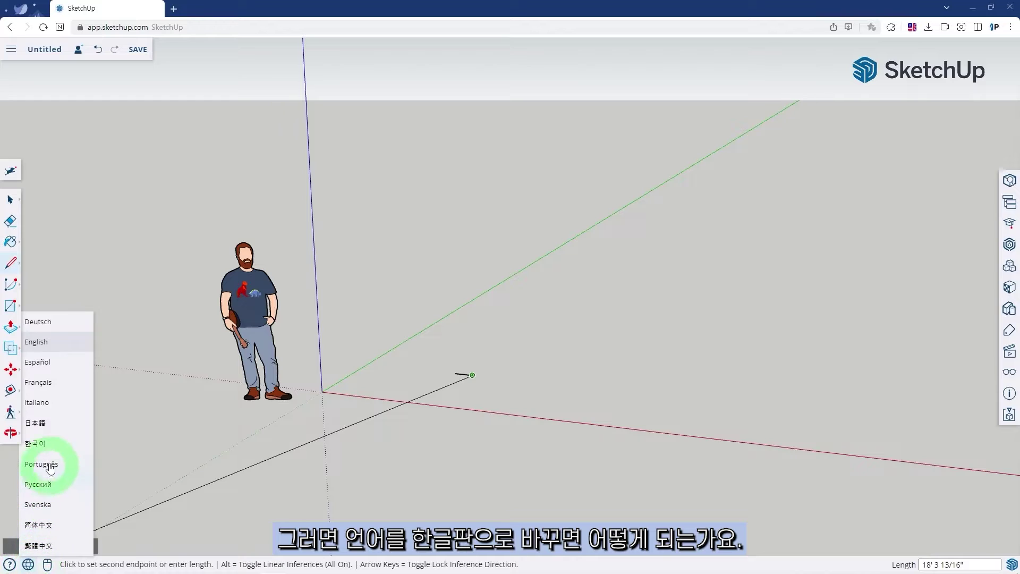
click(46, 446)
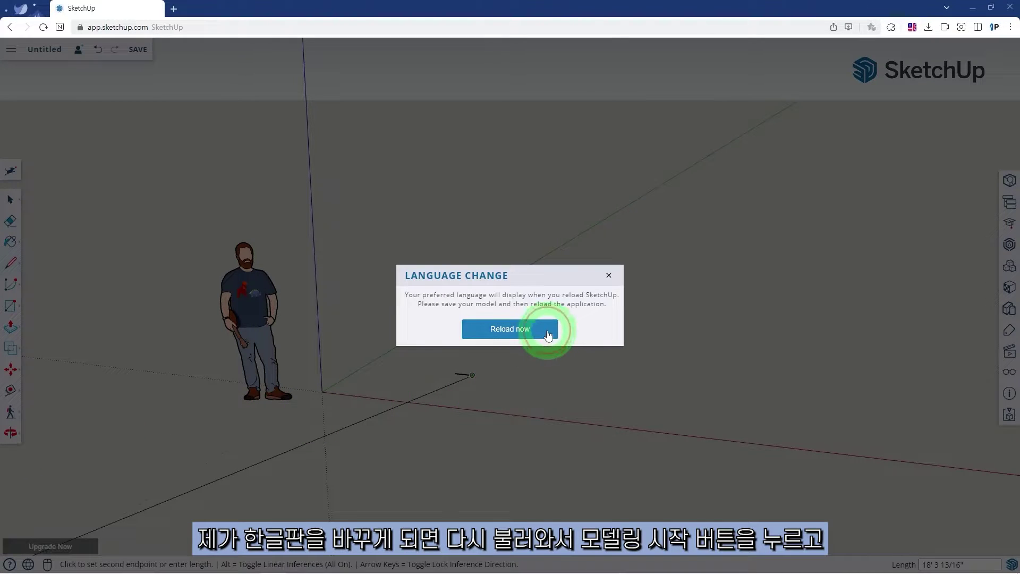
click(526, 328)
click(548, 89)
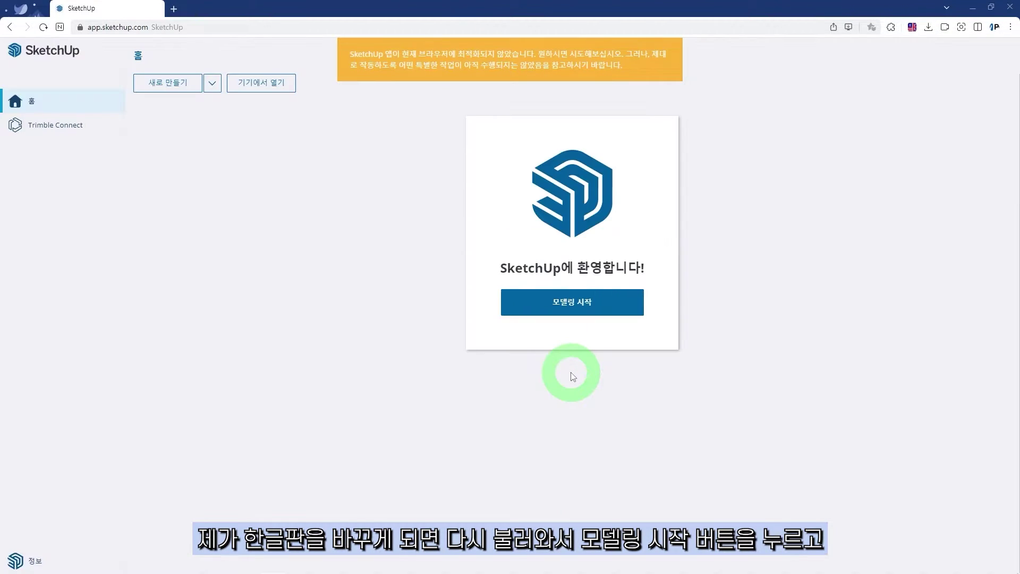
click(559, 303)
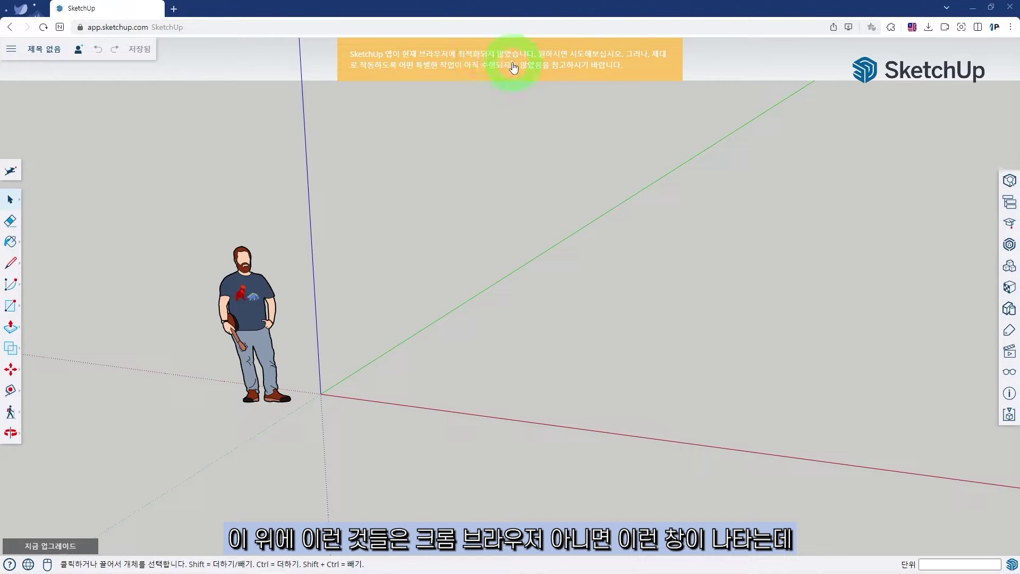
click(529, 77)
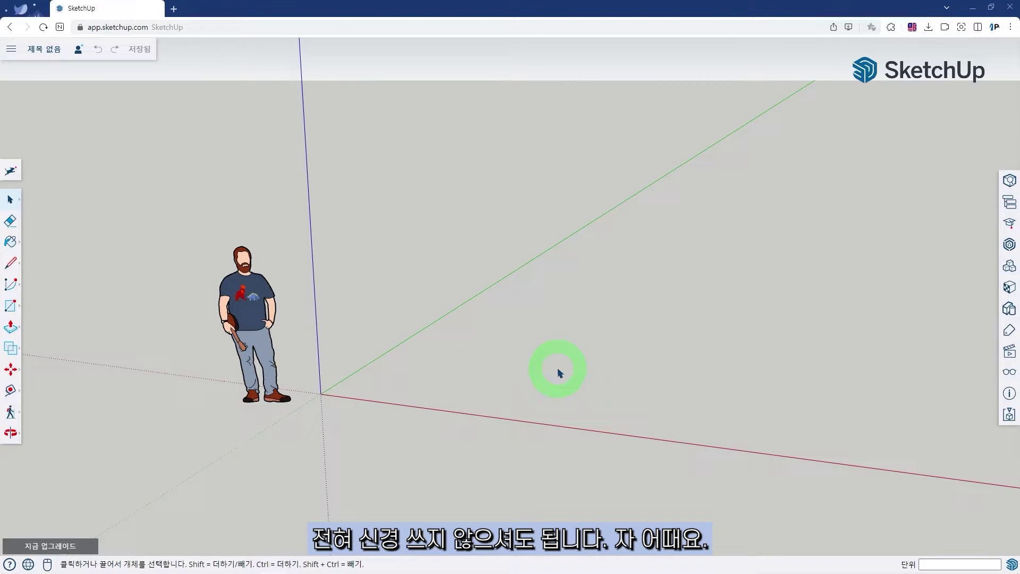
Draw a line on the ground parallel to the red axis, in front of the green axis
key(l)
click(454, 387)
click(658, 412)
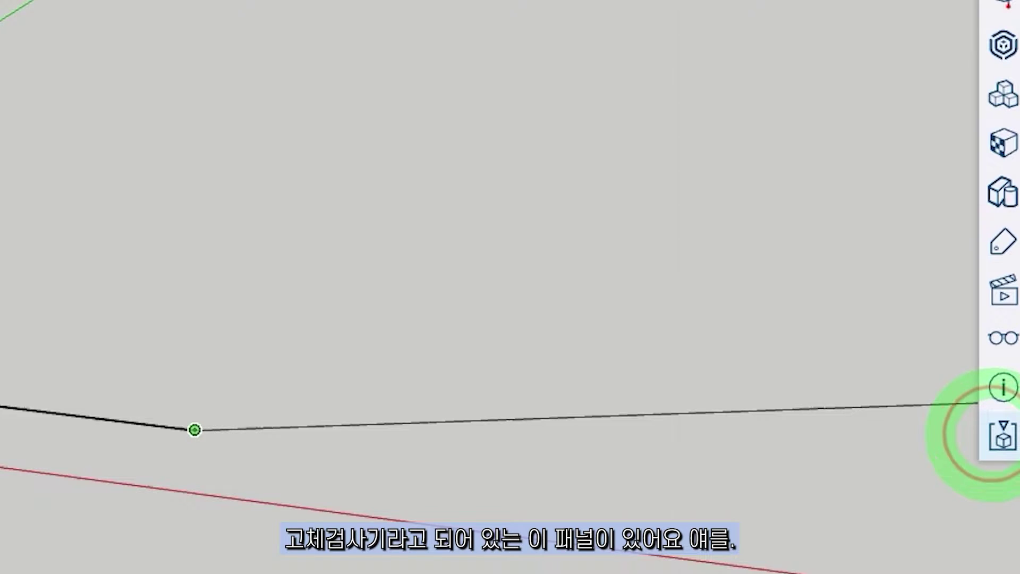
Set the model's length units to centimetres with 0.00 precision and expand the angle unit settings before closing them
click(1002, 435)
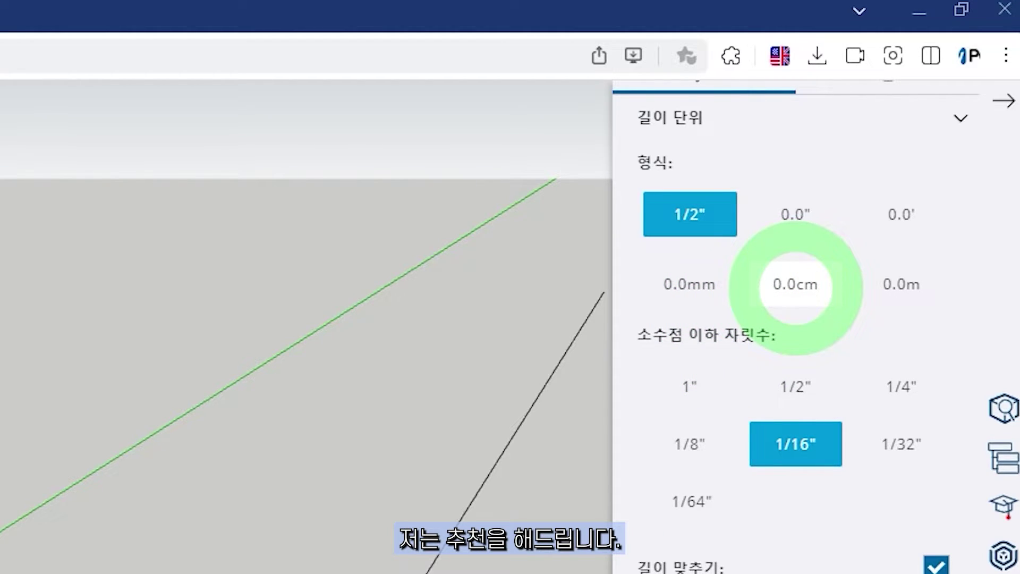
click(793, 283)
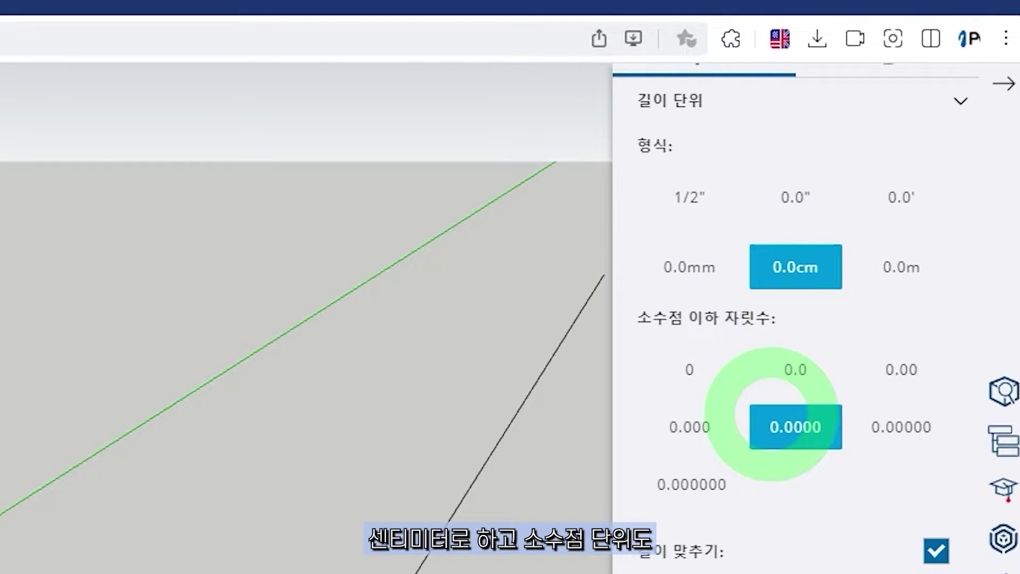
click(899, 368)
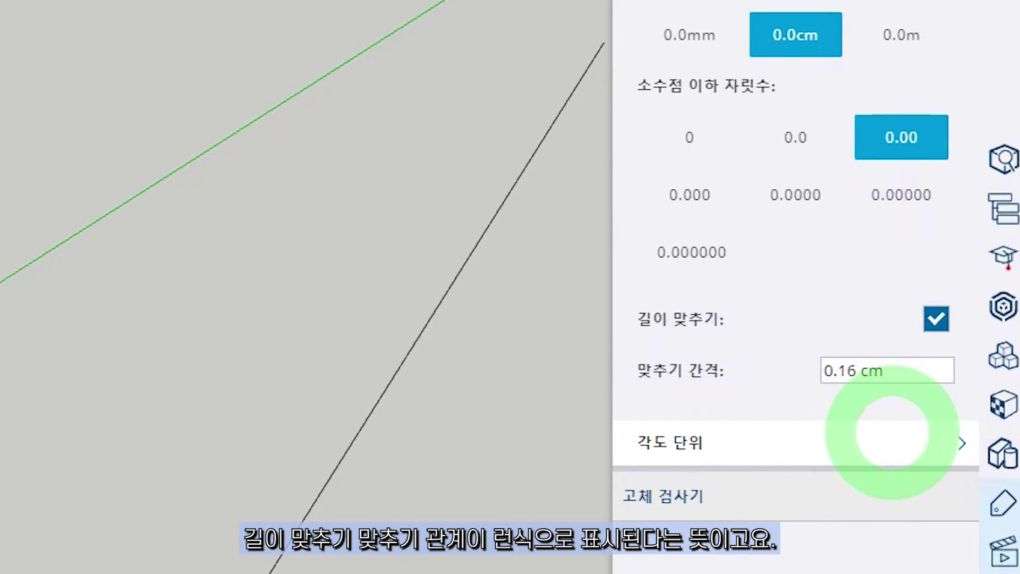
click(933, 490)
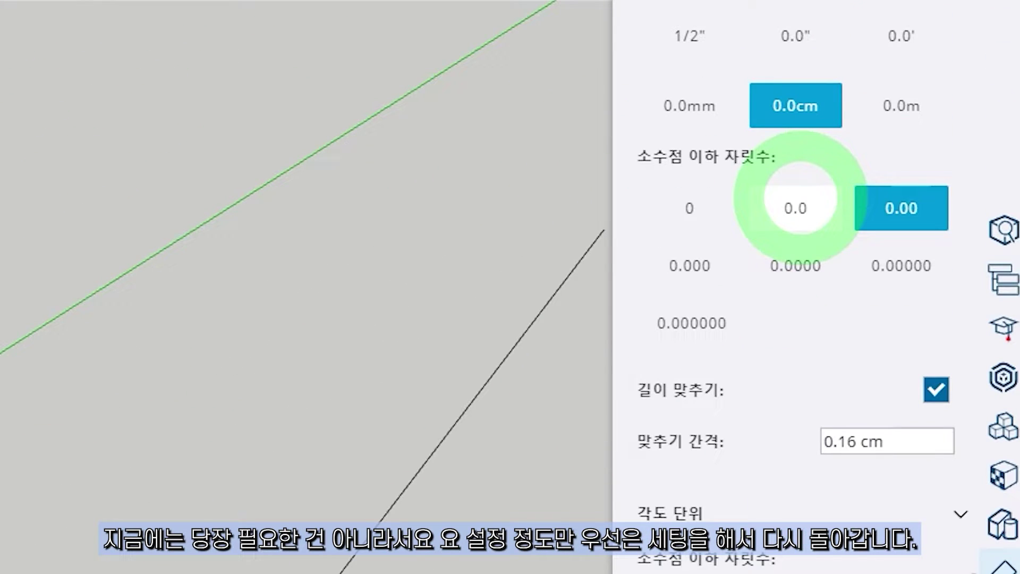
click(1003, 100)
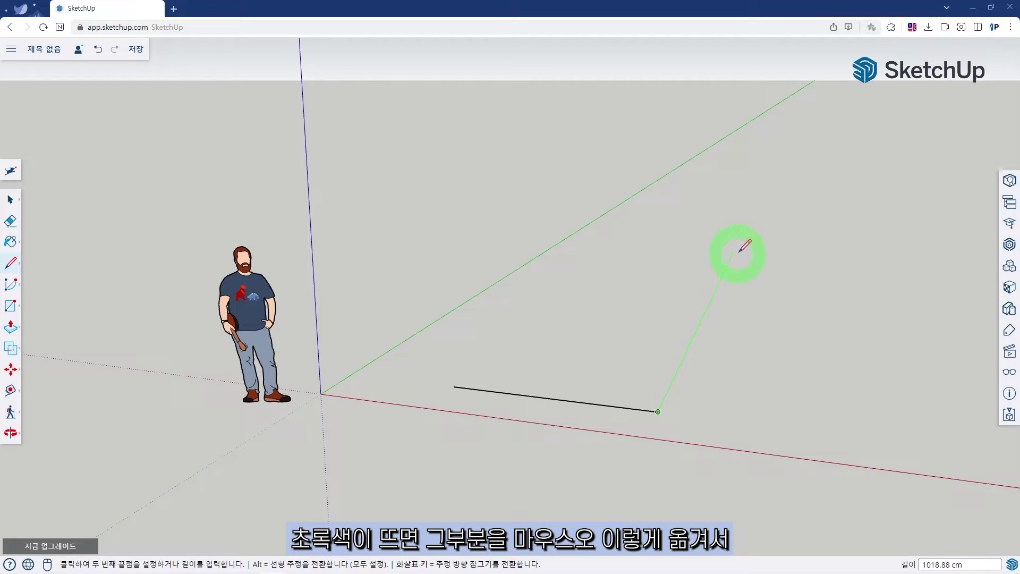
Continue from the line's endpoint with a 1000 cm edge along the green axis and a 1000 cm edge back along the red axis
text(100)
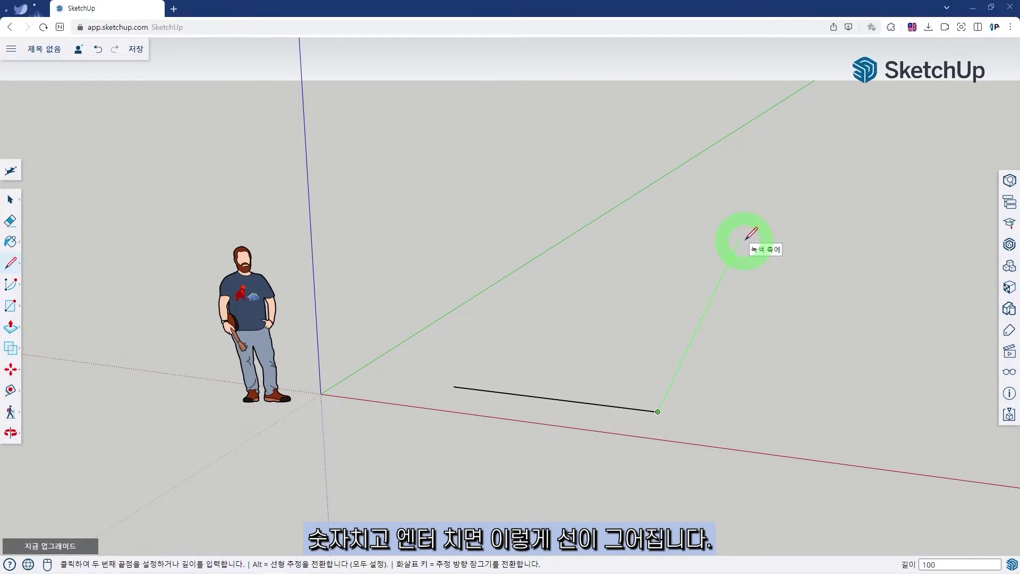
text(0)
key(Return)
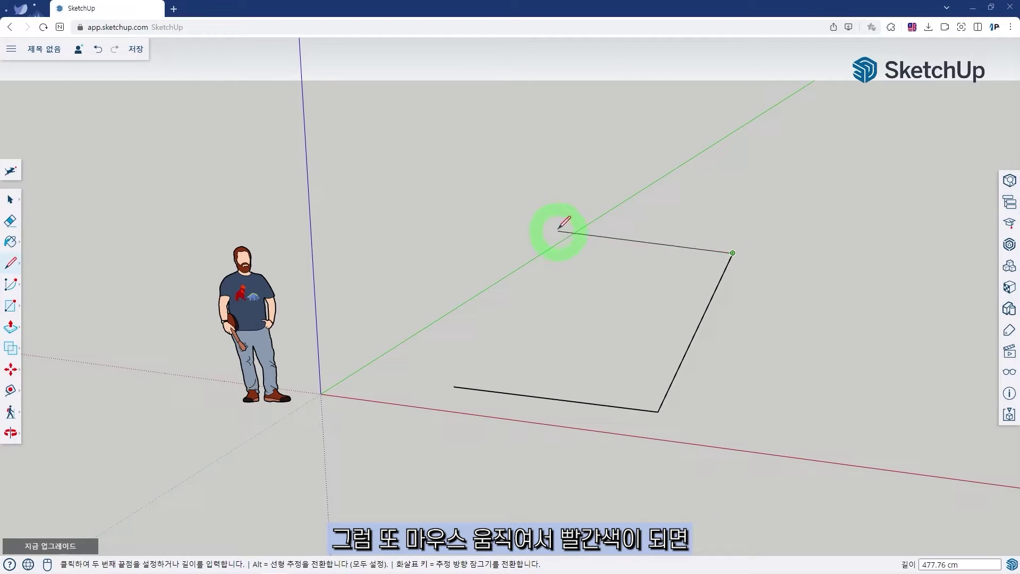
text(1)
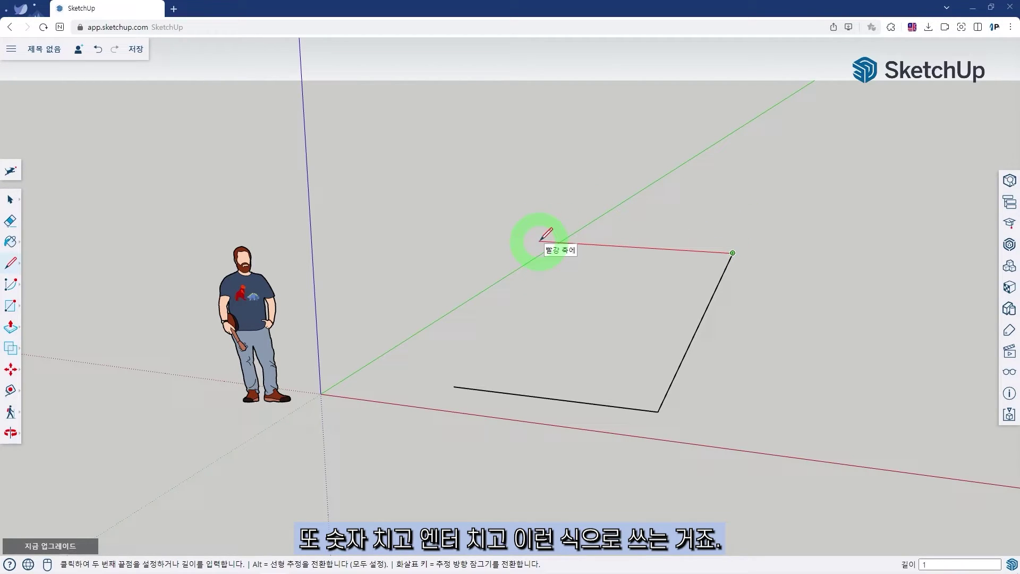
text(000)
key(Return)
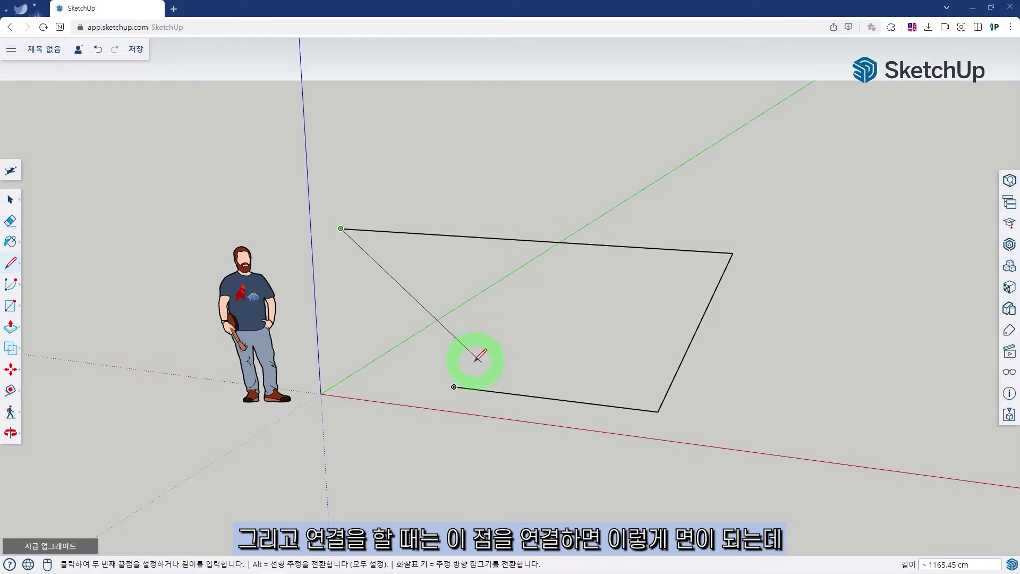
Close the outline at its open starting point, then delete the whole face with its edges
click(454, 387)
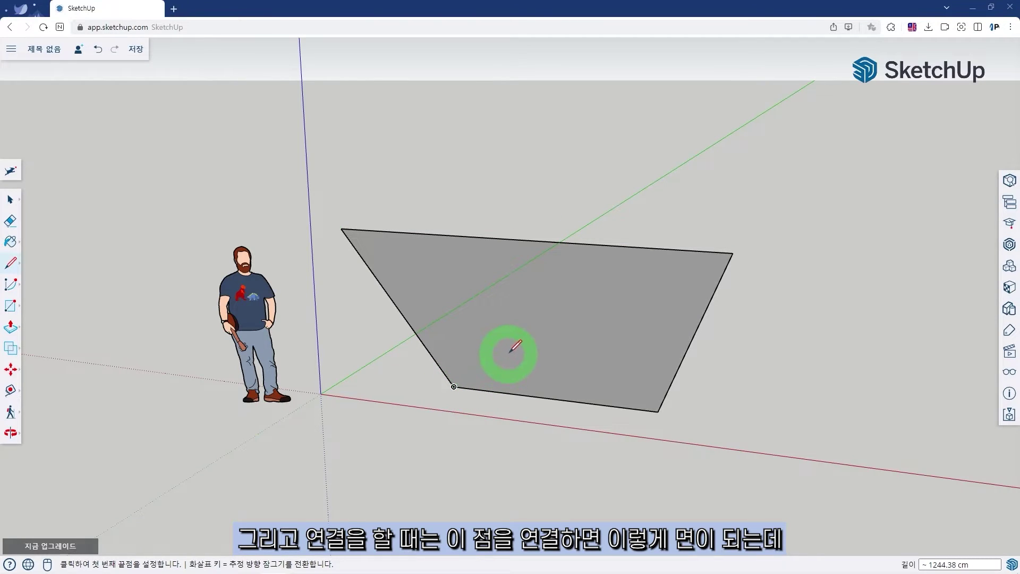
mouse_move(508, 353)
middle_down()
mouse_move(490, 353)
mouse_move(504, 350)
middle_up()
key(space)
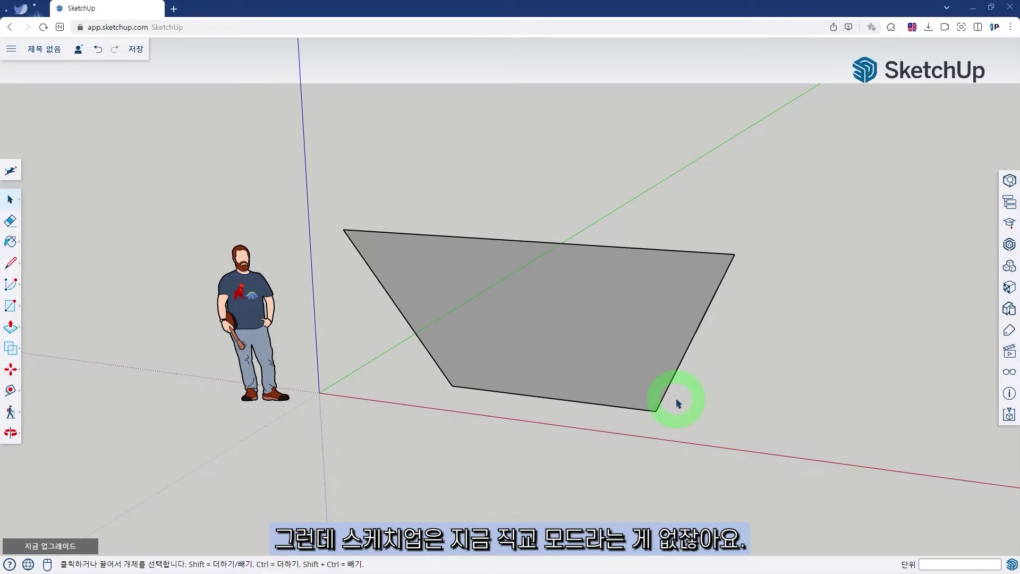
drag(695, 424, 425, 212)
key(Delete)
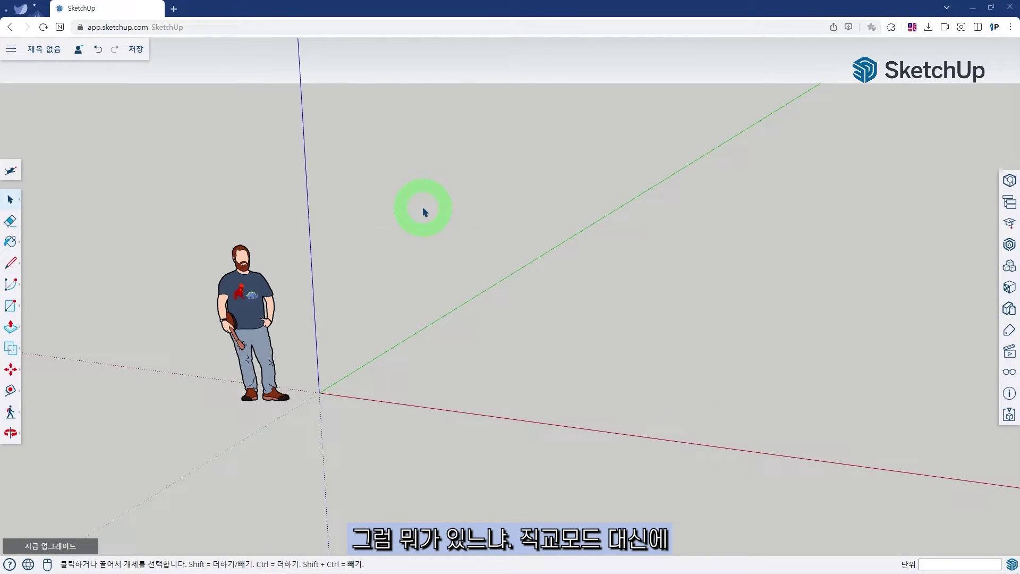
Draw a 500 cm line on the ground beyond the red axis, with its direction locked to the red axis
key(l)
click(474, 379)
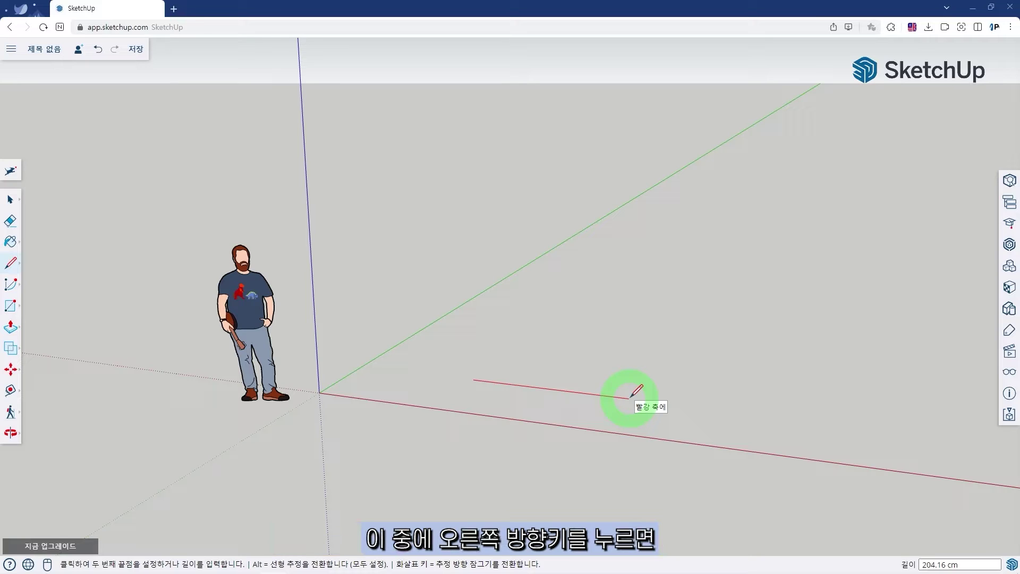
key(Right)
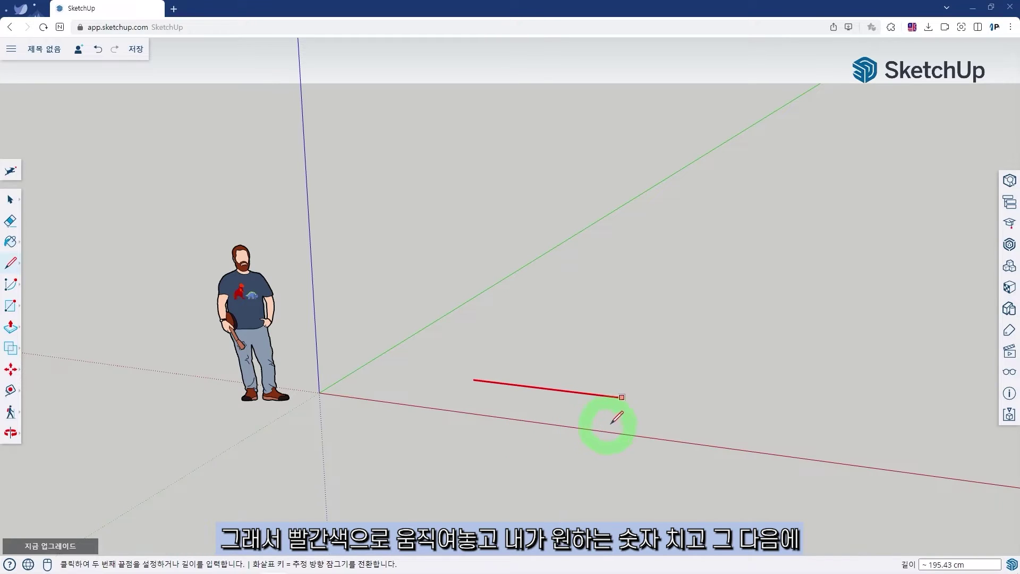
text(500)
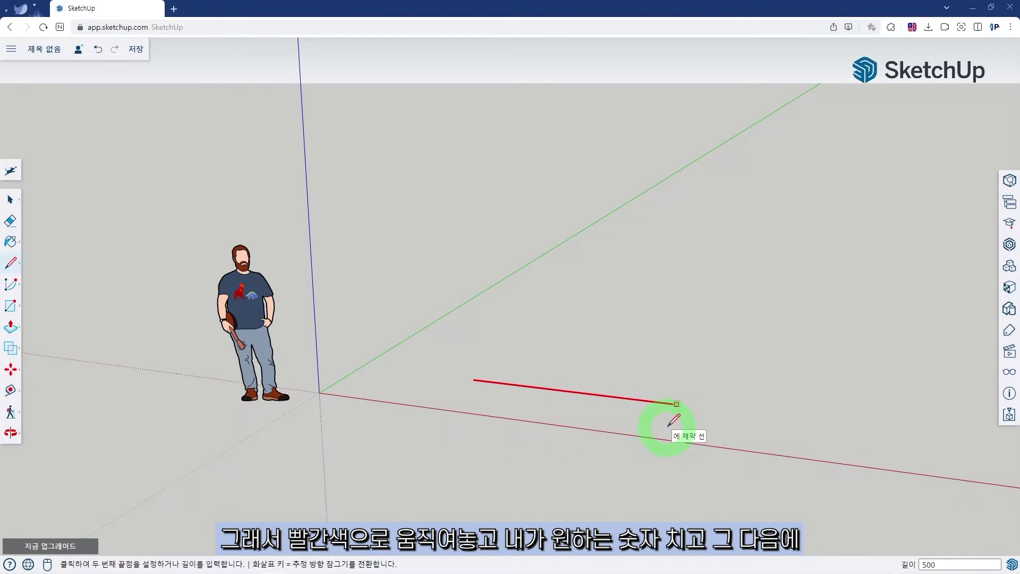
key(Return)
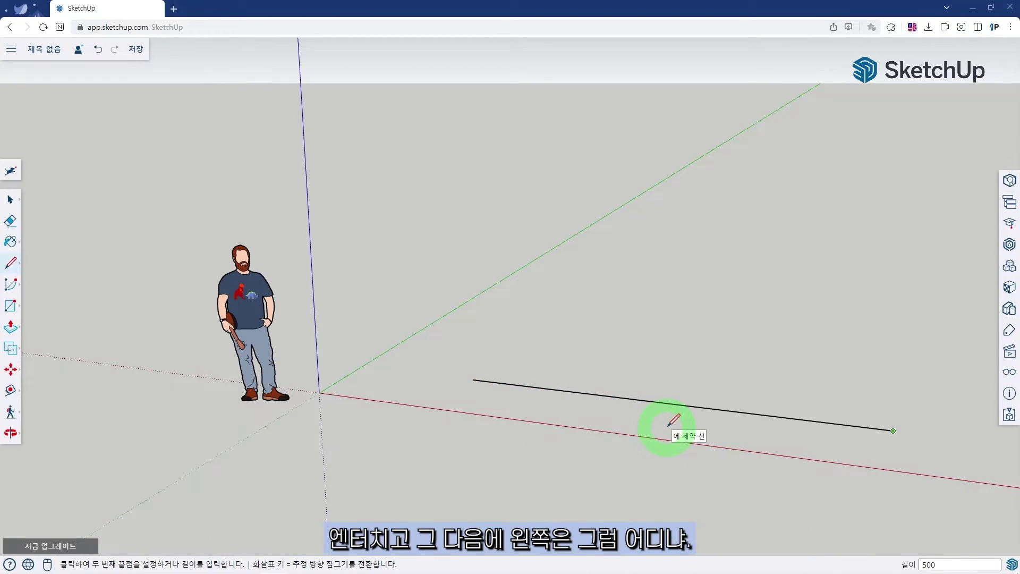
Continue with a 200 cm edge locked to the green axis and a 500 cm edge back along the red axis
scroll(674, 420, down, 1)
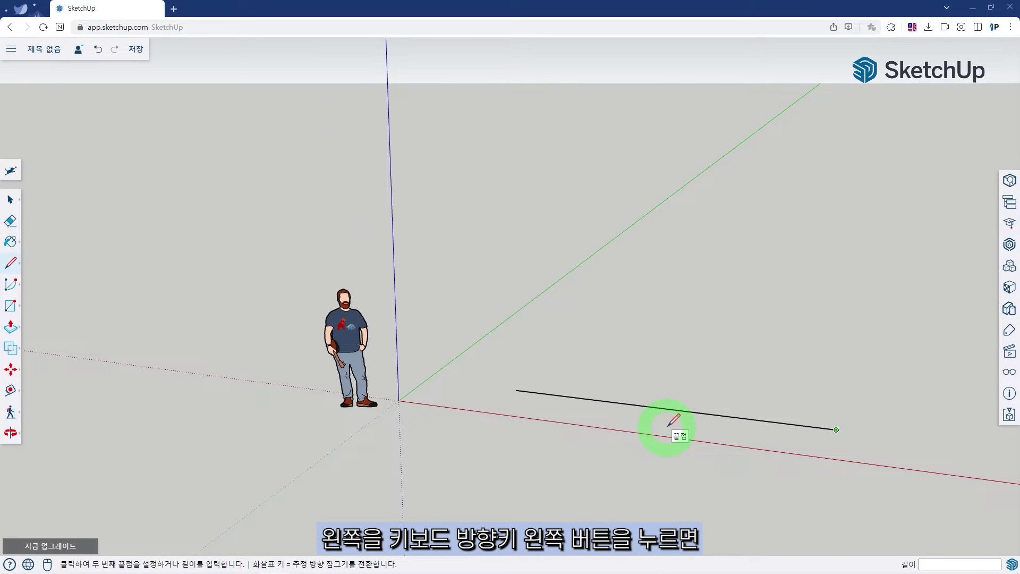
key(Left)
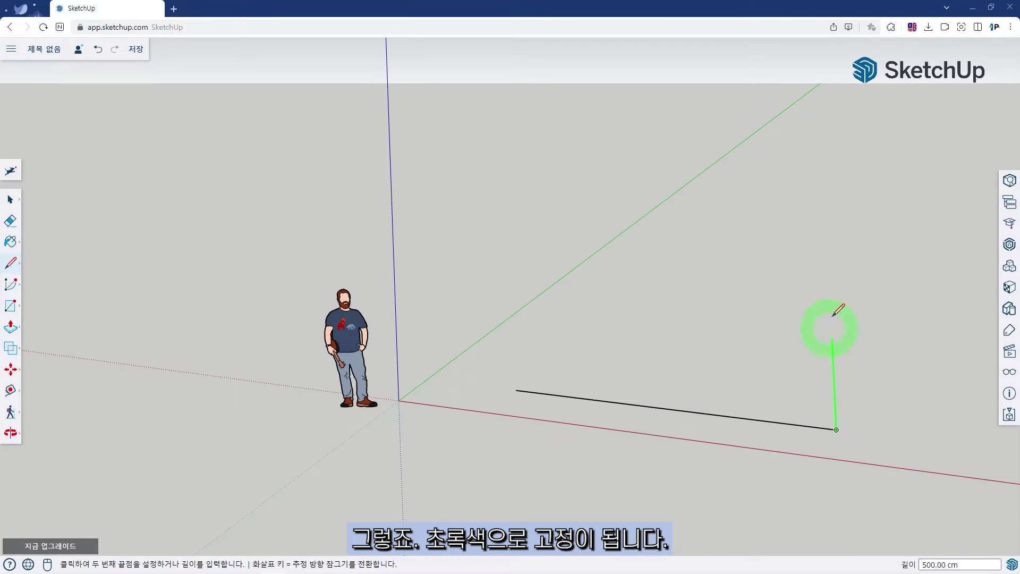
text(200)
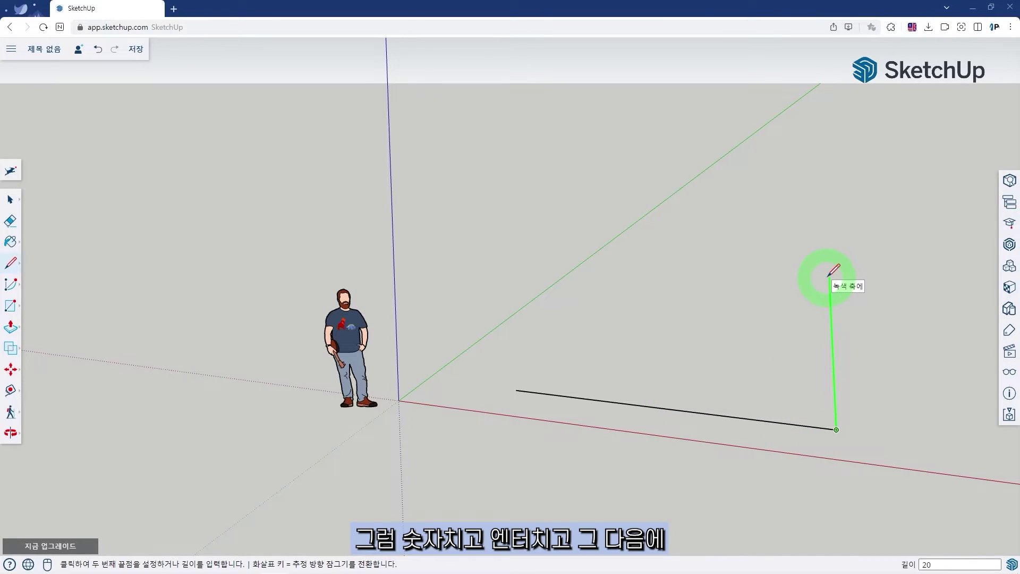
key(Return)
key(Right)
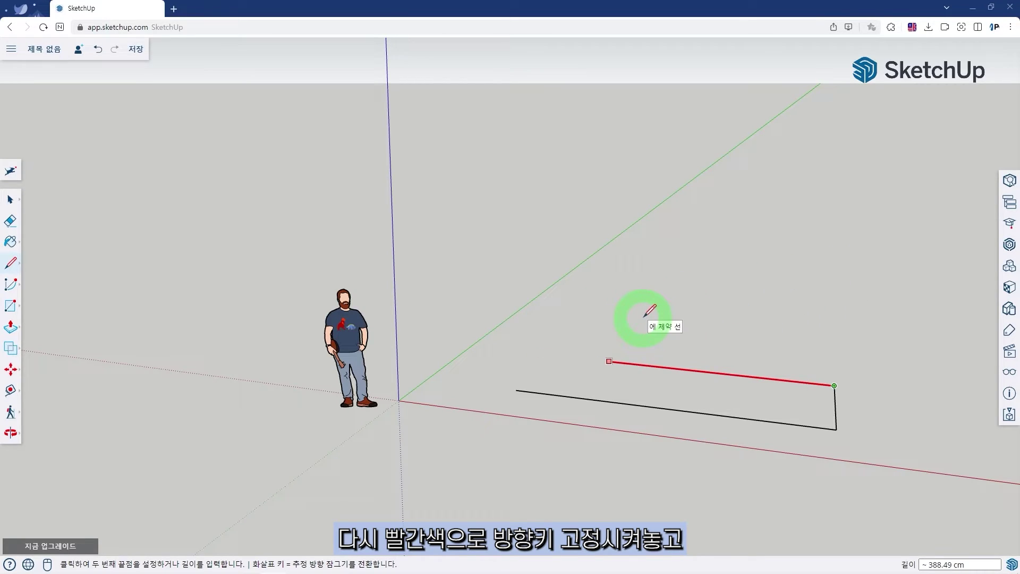
text(500)
key(Return)
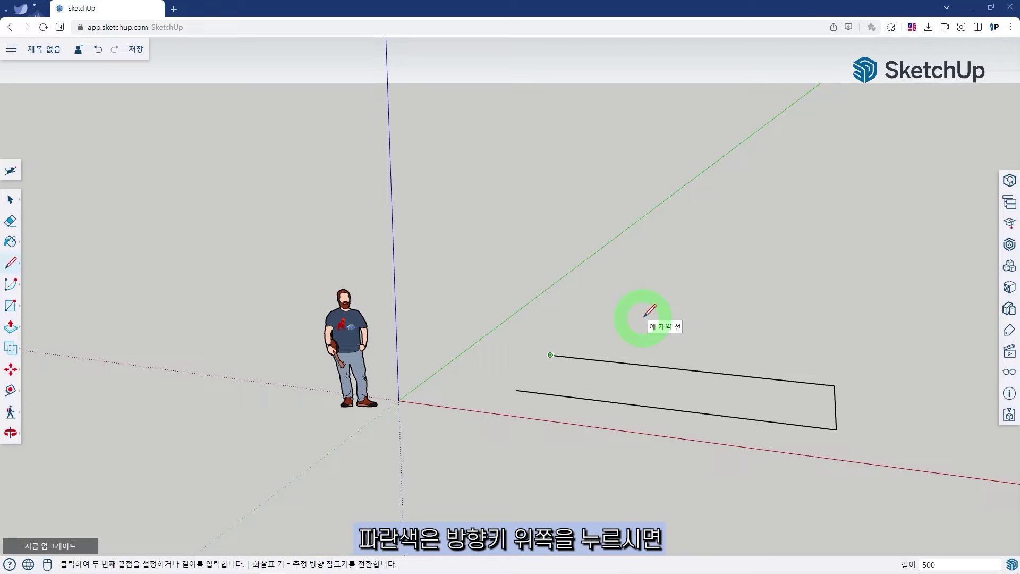
Try locking the next edge's direction to the blue, green and red axes, including releasing the blue lock
key(Up)
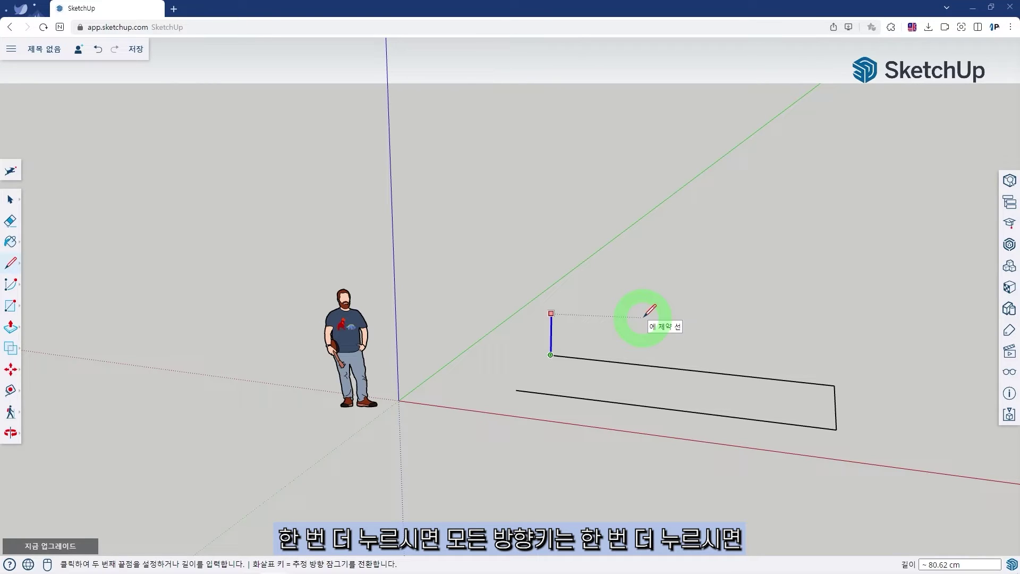
key(Up)
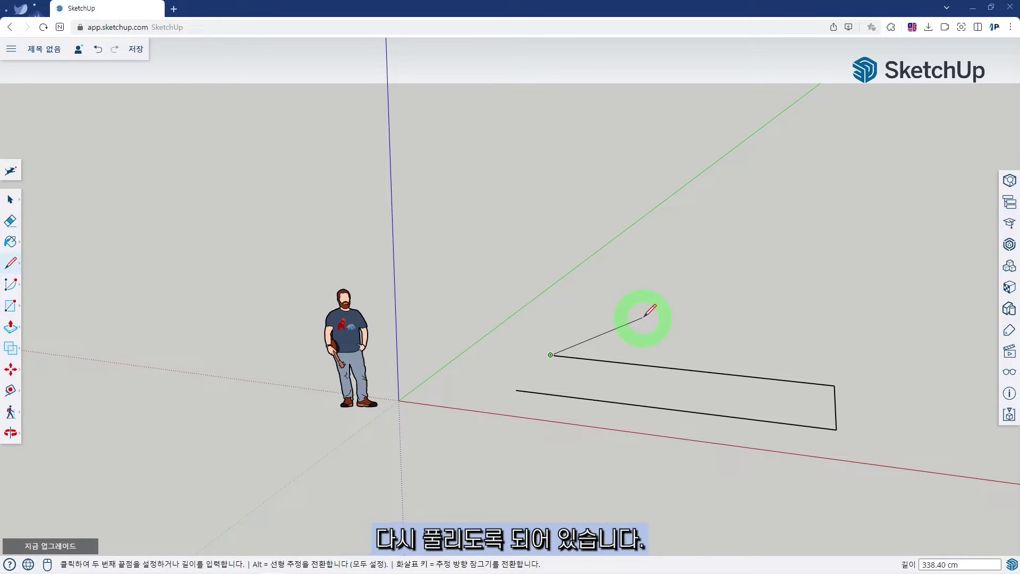
scroll(618, 313, down, 4)
middle_drag(670, 314, 654, 309)
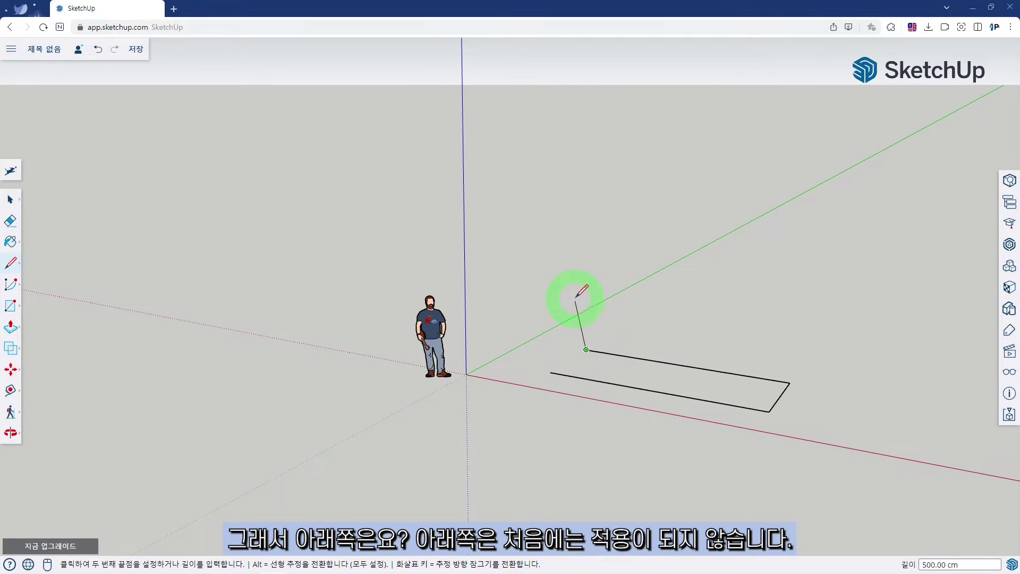
key(Down)
key(Left)
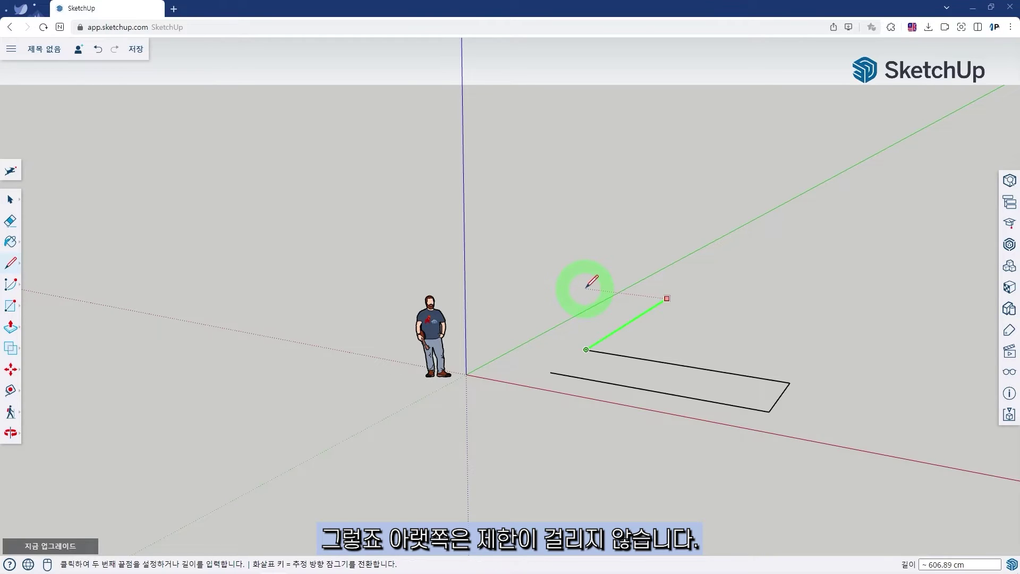
key(Up)
key(Left)
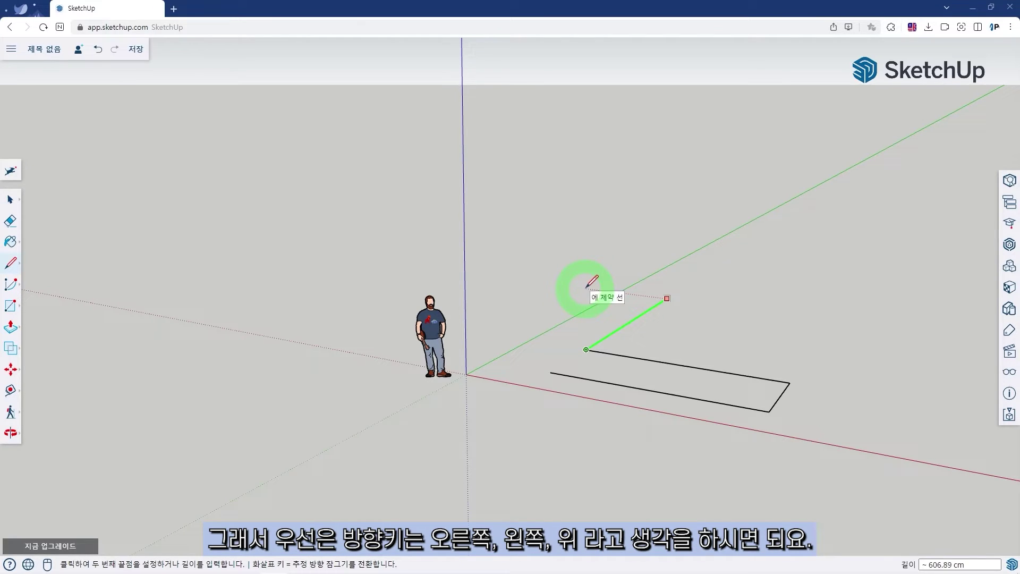
key(Right)
key(Up)
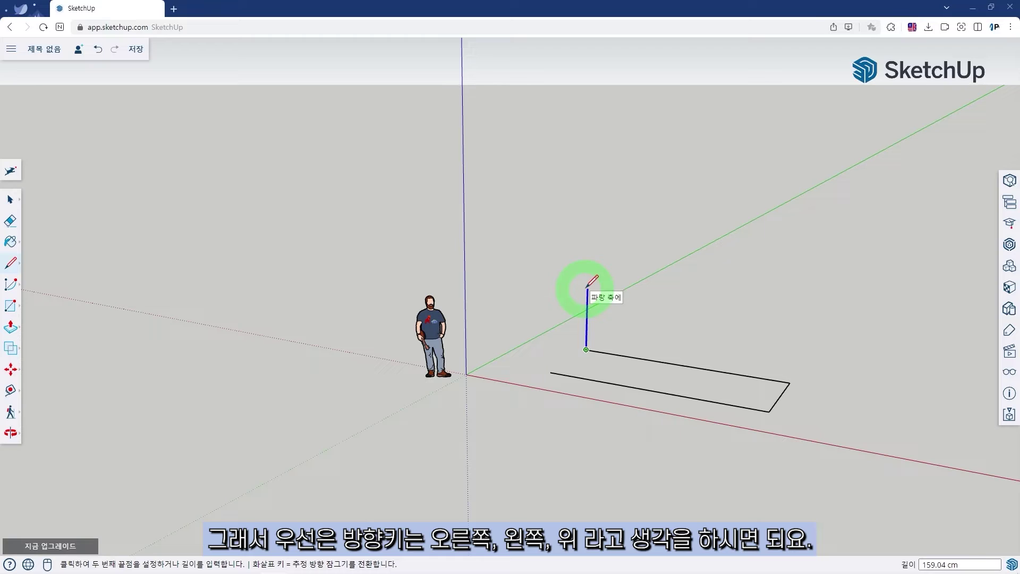
key(Right)
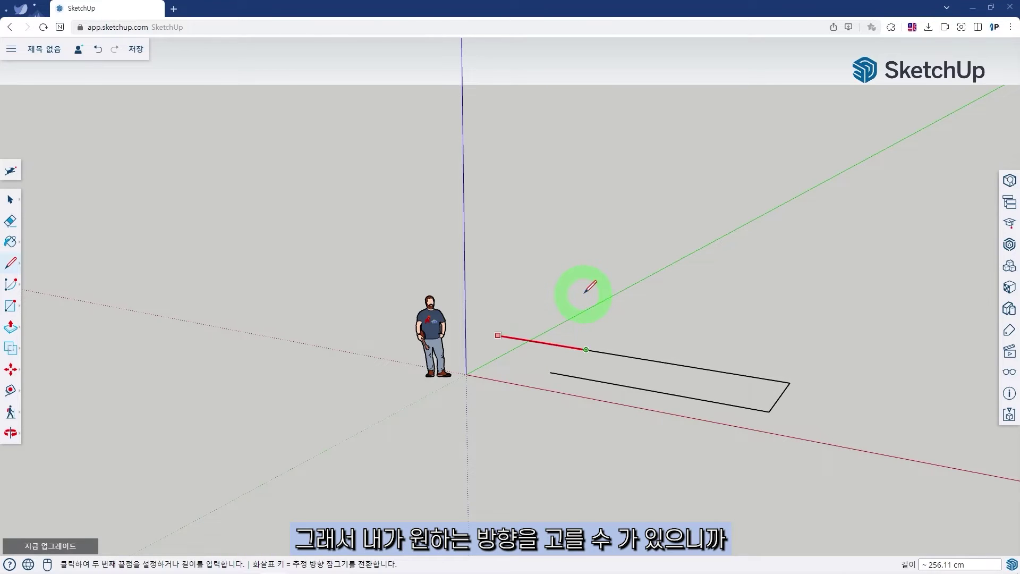
Close the rectangle at its starting point with an edge locked to the green axis, then delete the whole rectangle
key(Left)
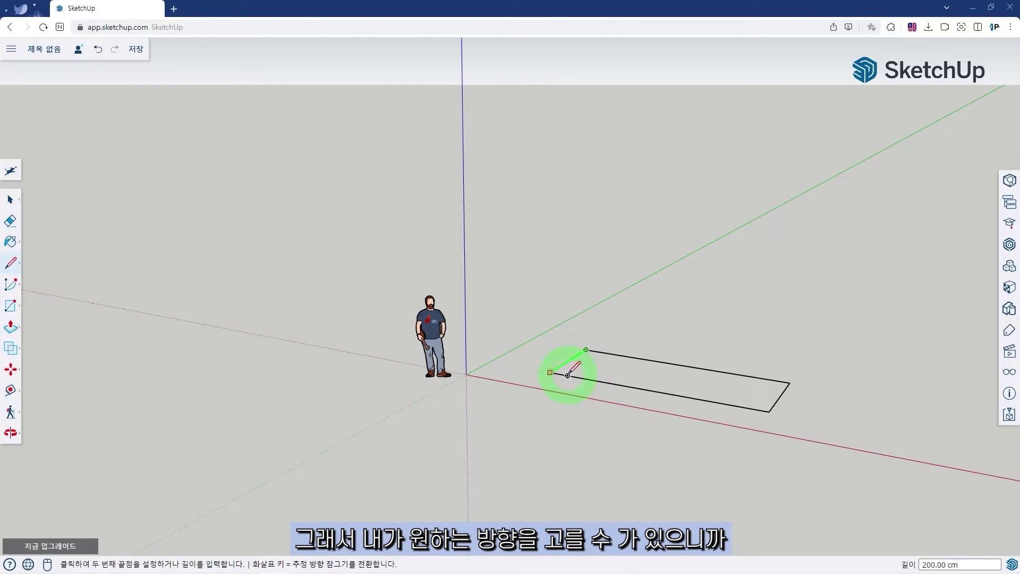
click(551, 372)
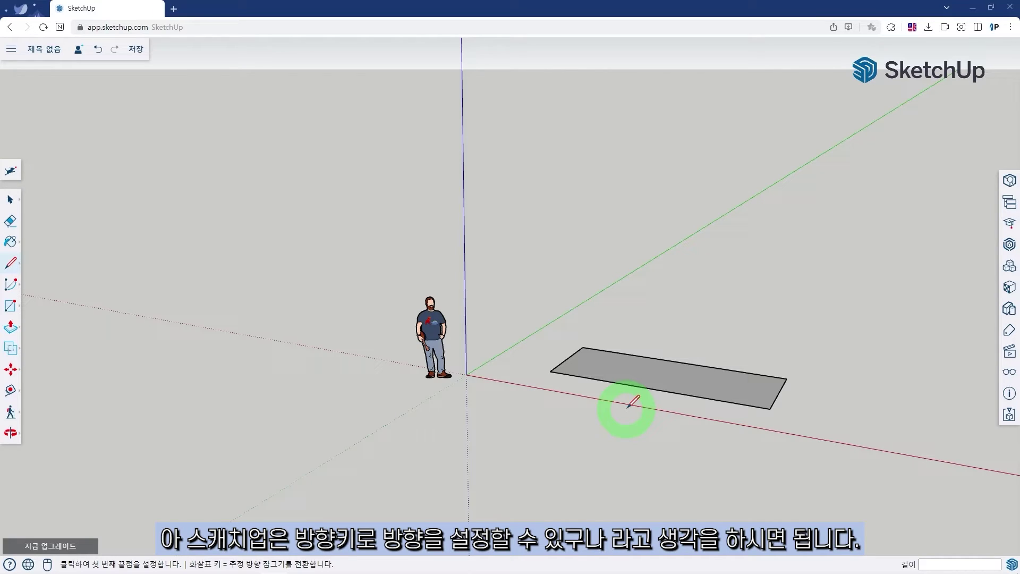
key(space)
drag(524, 307, 825, 476)
key(Delete)
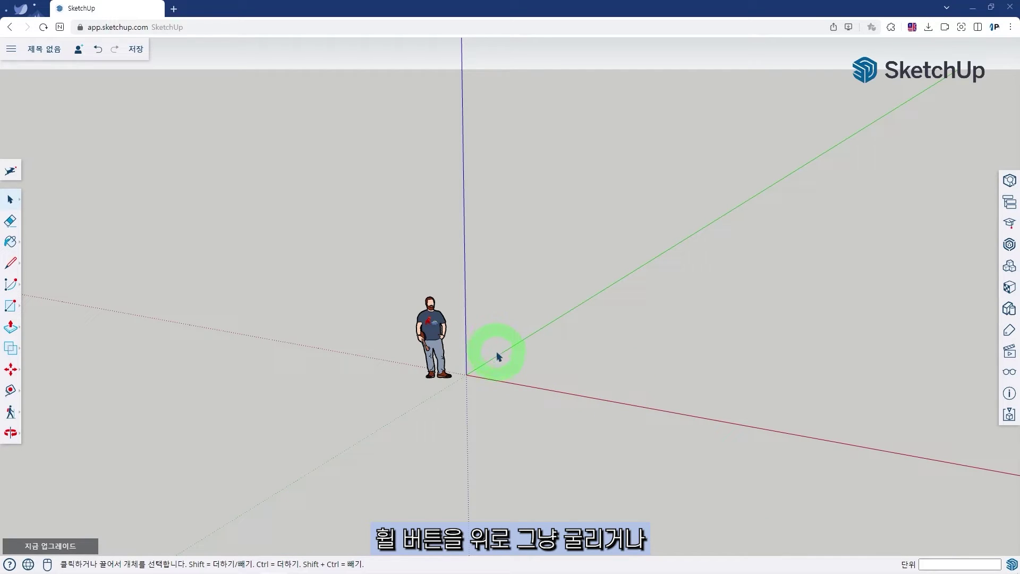
Zoom in and out repeatedly around the origin beside the standing figure
scroll(499, 356, up, 3)
scroll(498, 356, down, 5)
scroll(498, 356, up, 5)
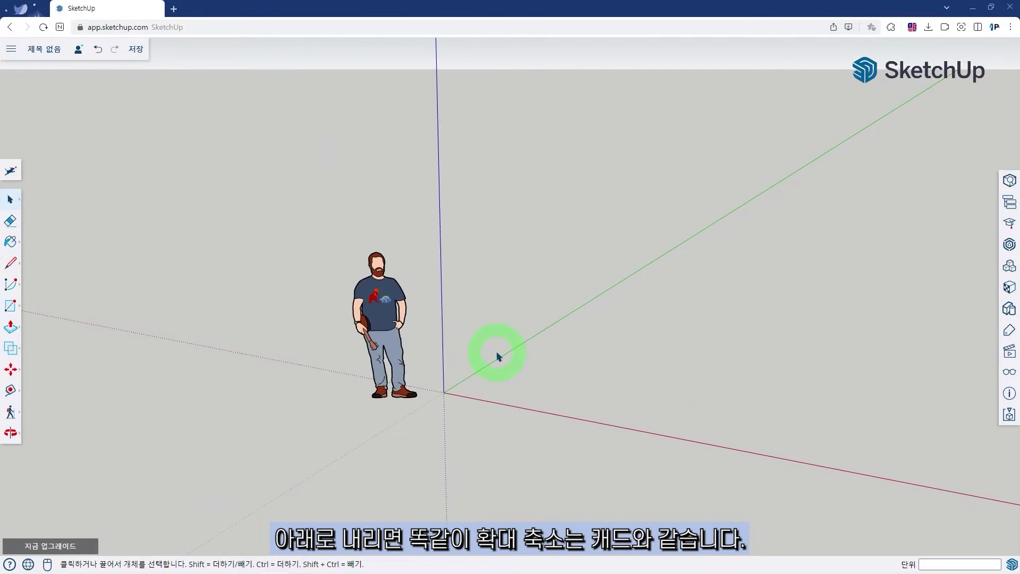
scroll(499, 356, down, 5)
scroll(498, 356, up, 6)
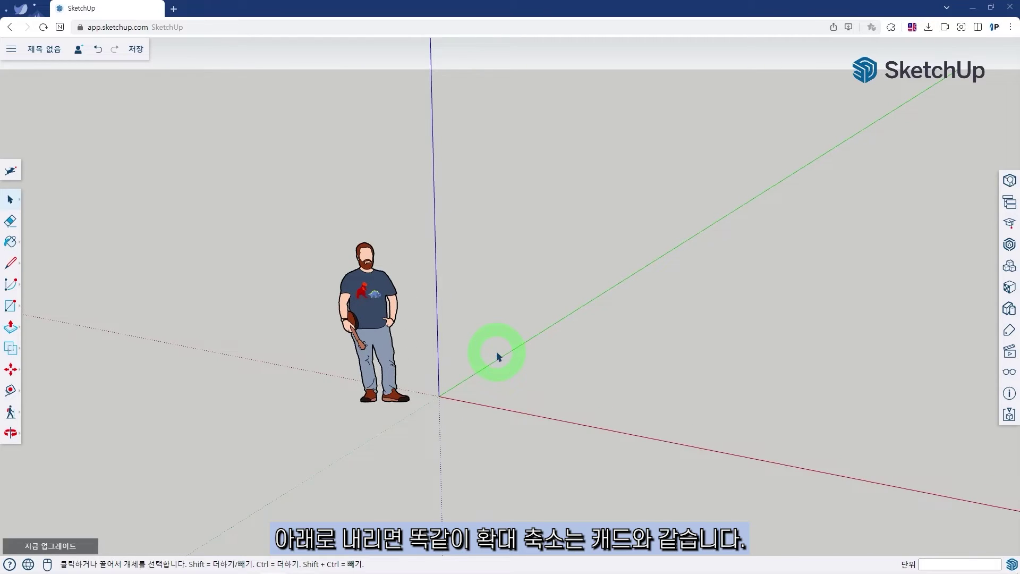
scroll(498, 357, down, 1)
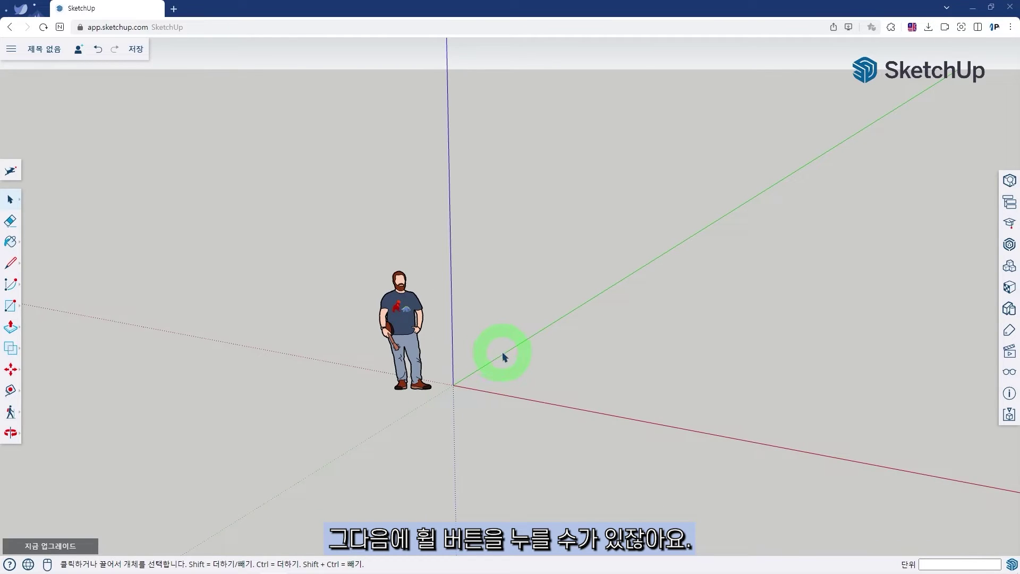
Orbit the view slightly around the origin and pan the whole scene without changing the active Select tool
middle_click(504, 356)
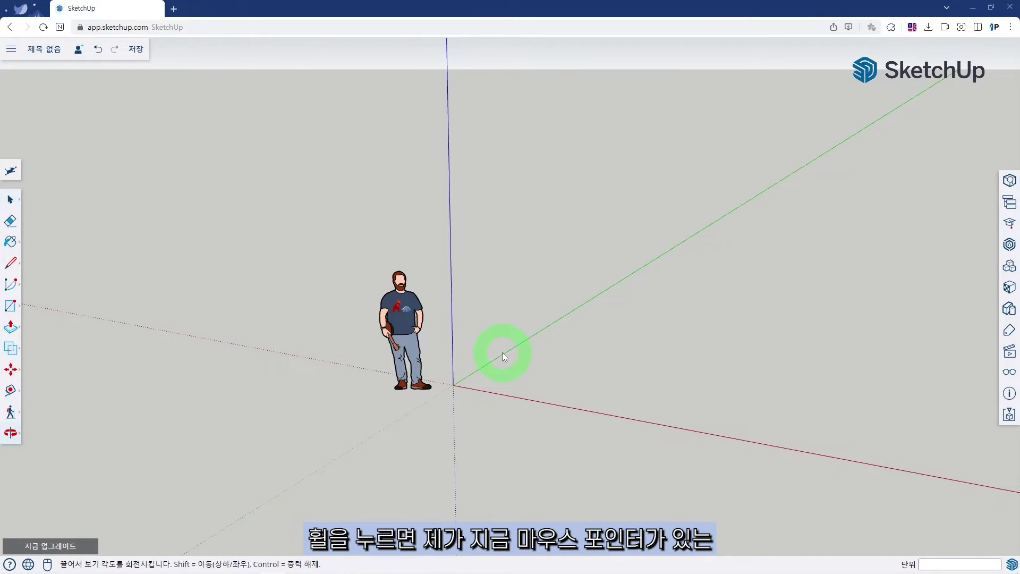
mouse_move(502, 352)
middle_down()
mouse_move(464, 362)
mouse_move(417, 296)
mouse_move(535, 311)
mouse_move(462, 387)
mouse_move(428, 292)
mouse_move(533, 342)
mouse_move(370, 333)
mouse_move(497, 301)
mouse_move(499, 343)
middle_up()
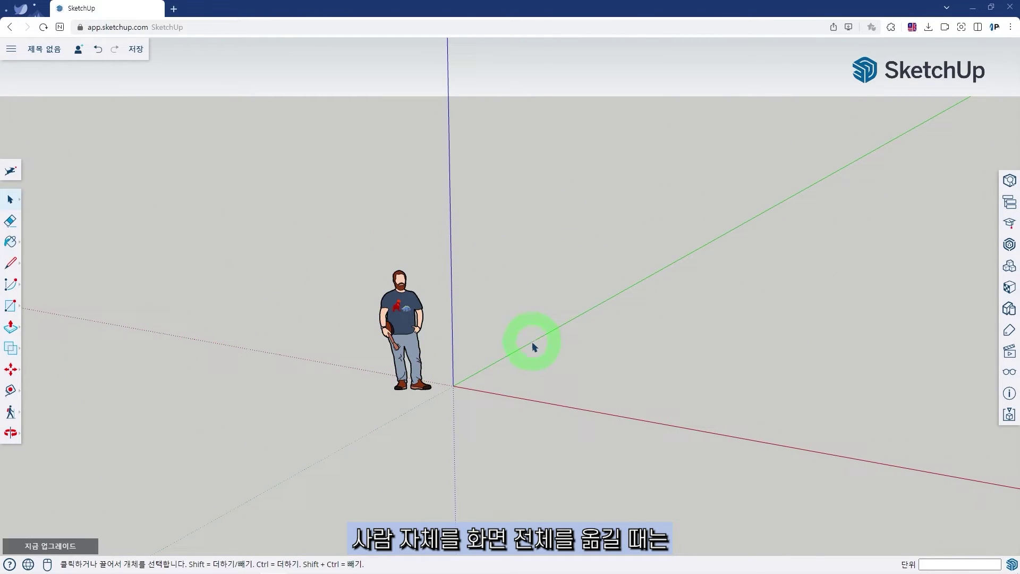
shift+middle_drag(534, 347, 390, 392)
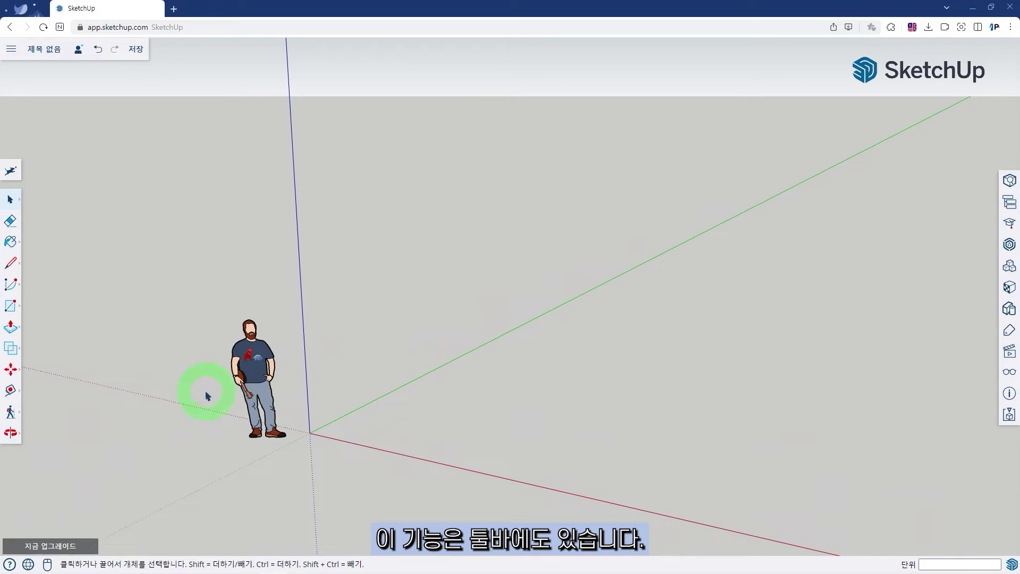
Rotate the view with the Orbit (궤도) tool and shift the scene with the Pan (이동(상하/좌우)) tool
click(13, 434)
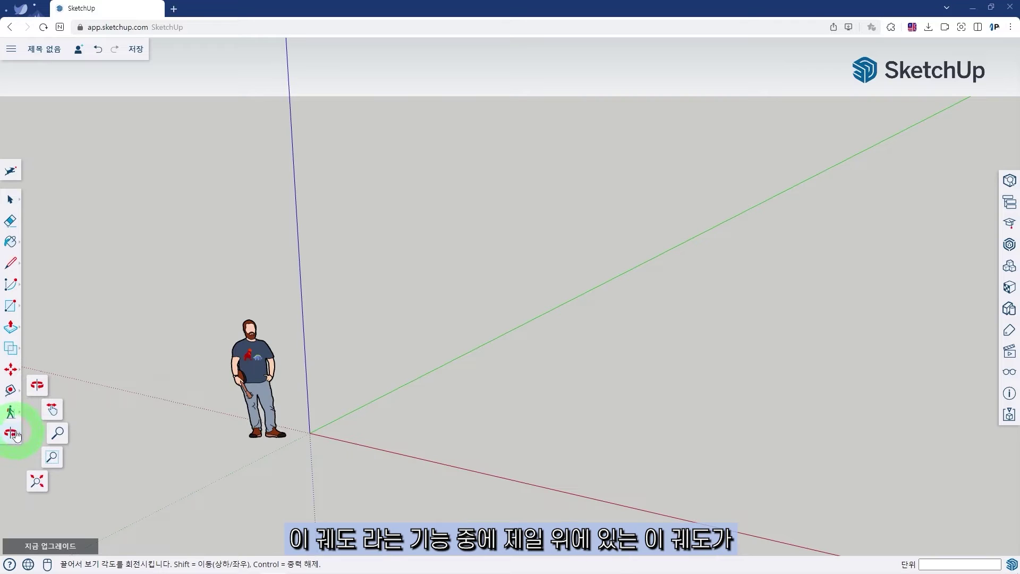
click(37, 386)
mouse_move(383, 360)
mouse_down()
mouse_move(365, 349)
mouse_move(452, 342)
mouse_move(346, 339)
mouse_move(353, 405)
mouse_move(364, 368)
mouse_up()
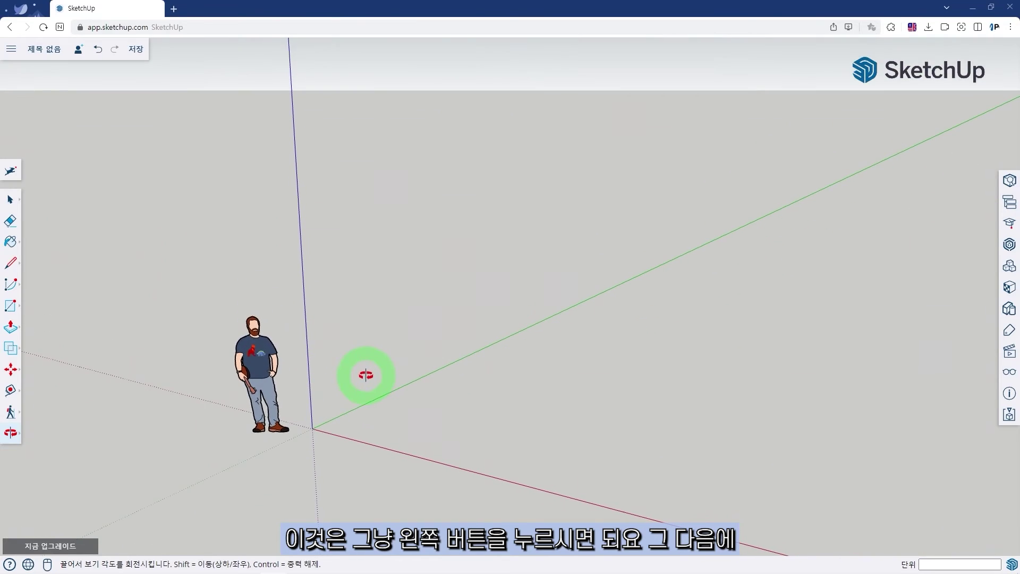
click(12, 435)
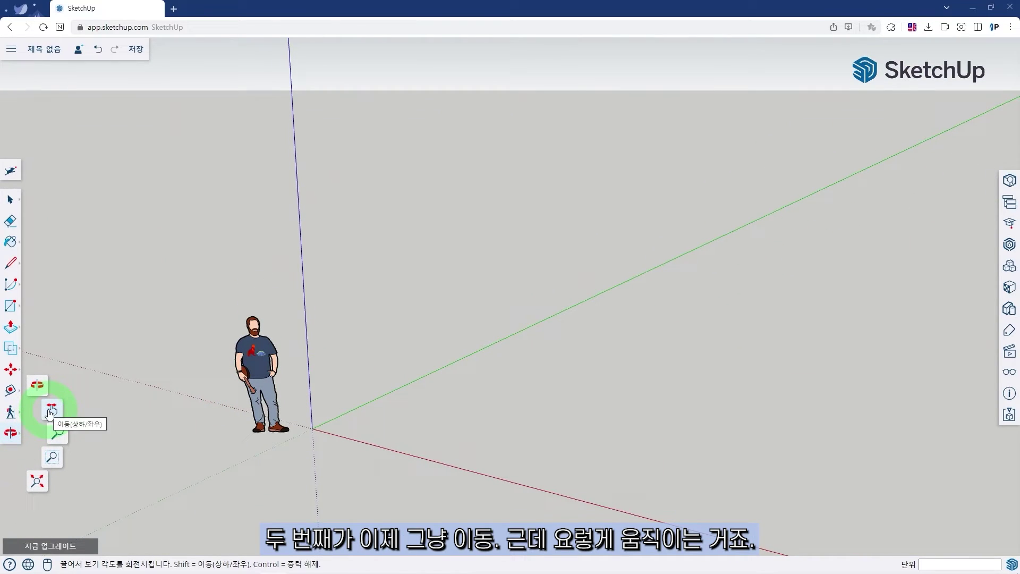
click(51, 412)
drag(273, 421, 399, 403)
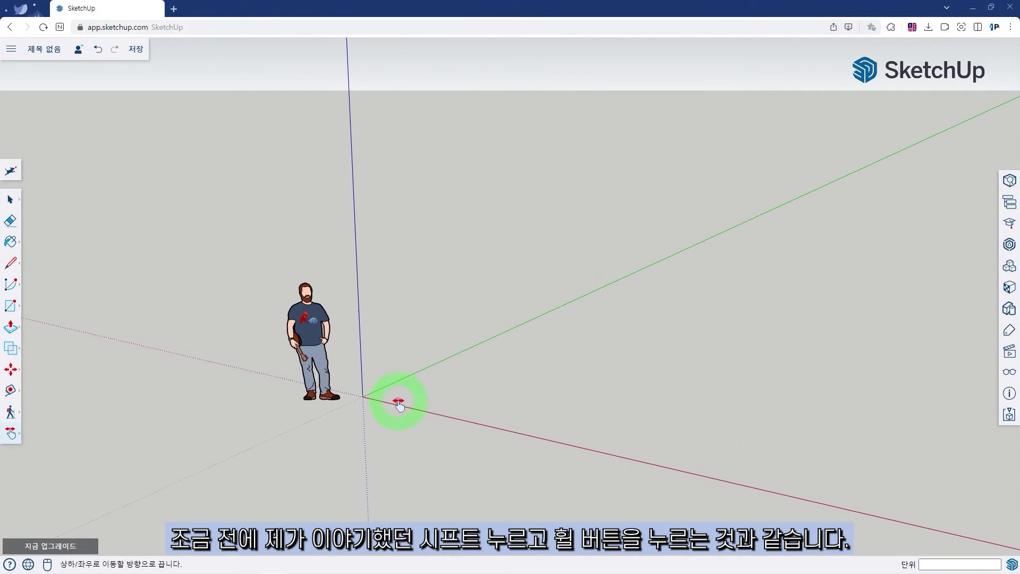
Look over the remaining camera navigation tools and zoom in on the figure beside the origin
click(11, 433)
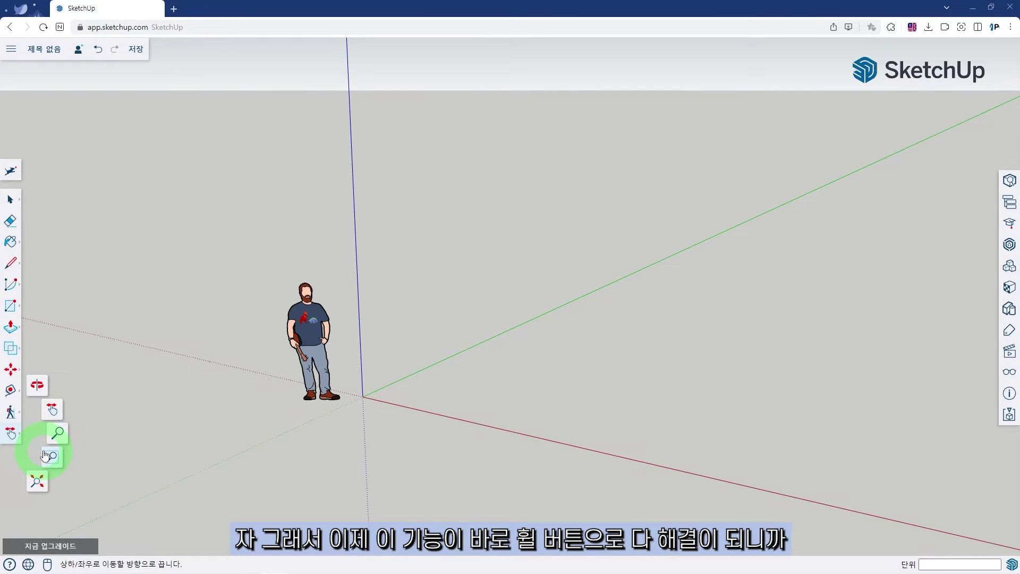
click(110, 432)
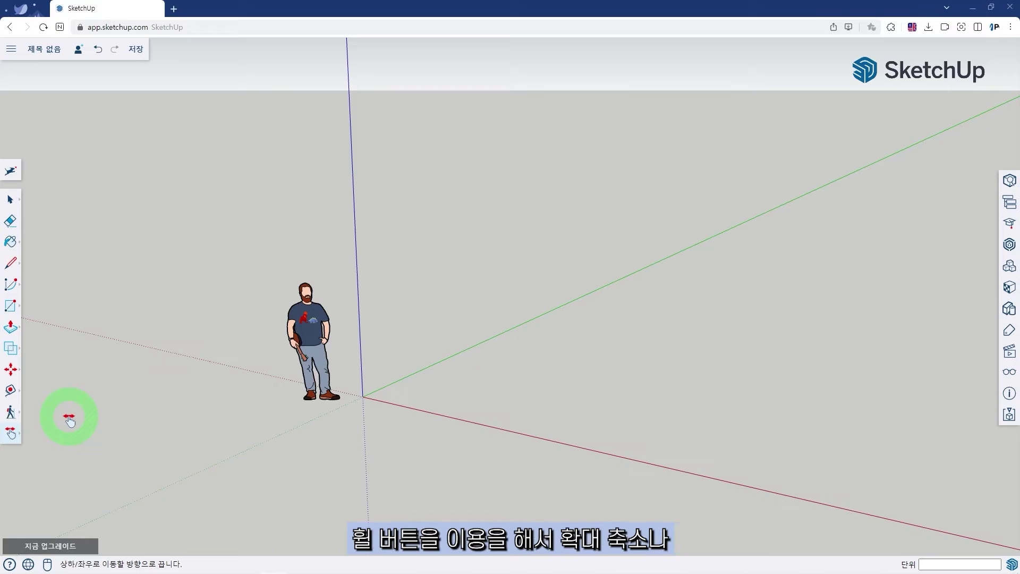
scroll(377, 369, up, 2)
scroll(377, 367, down, 2)
scroll(377, 368, up, 3)
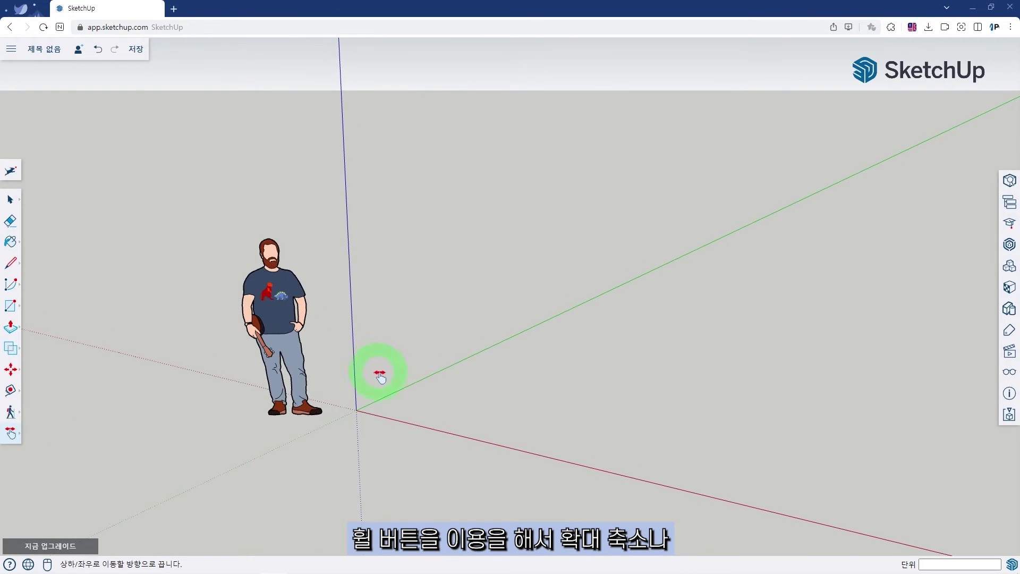
Switch to the image viewer and examine the dimensioned block drawings in 예제1.png, 예제2.png and 예제3.png
middle_drag(381, 375, 415, 401)
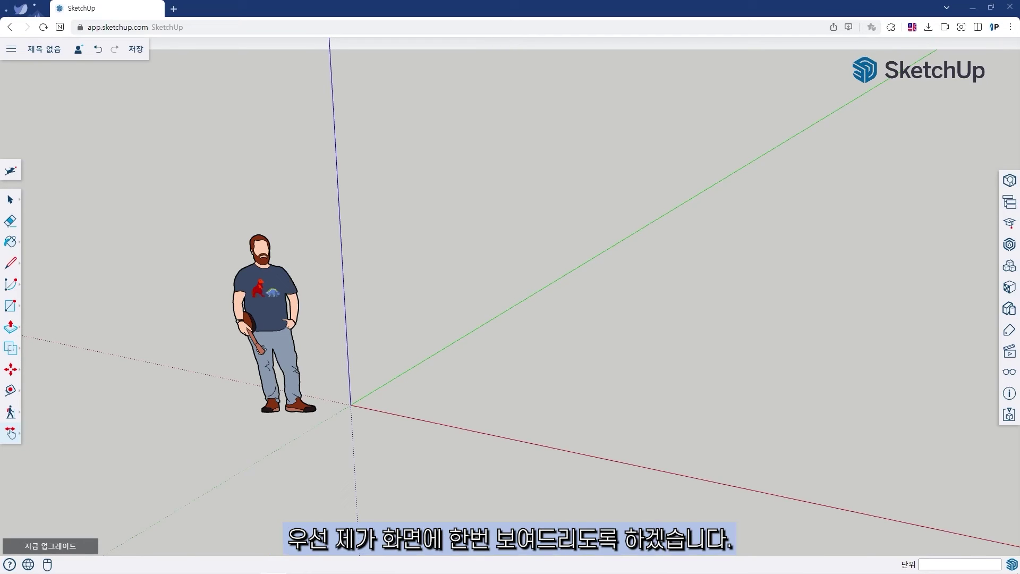
key(alt+Tab)
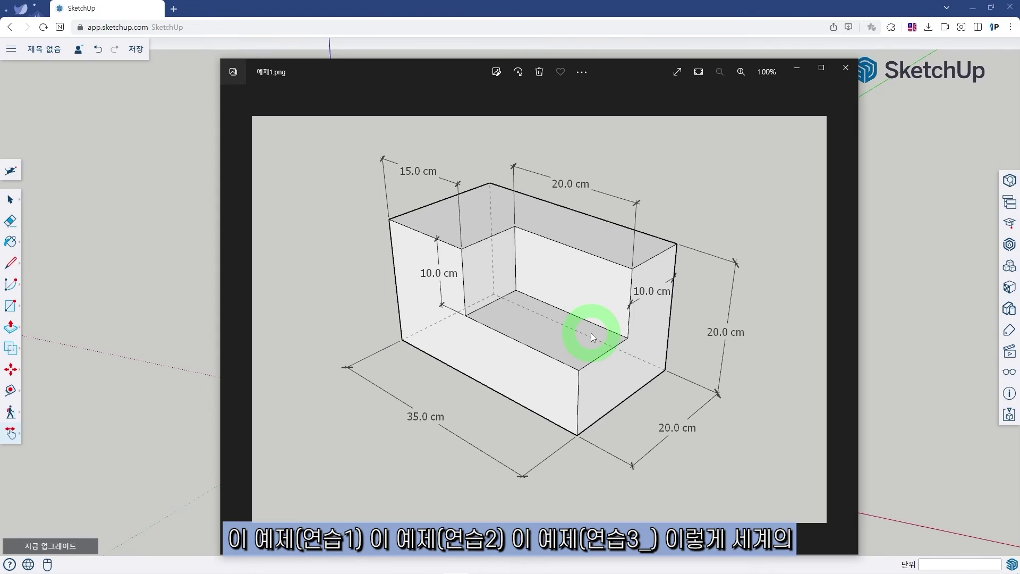
key(Right)
key(Right)
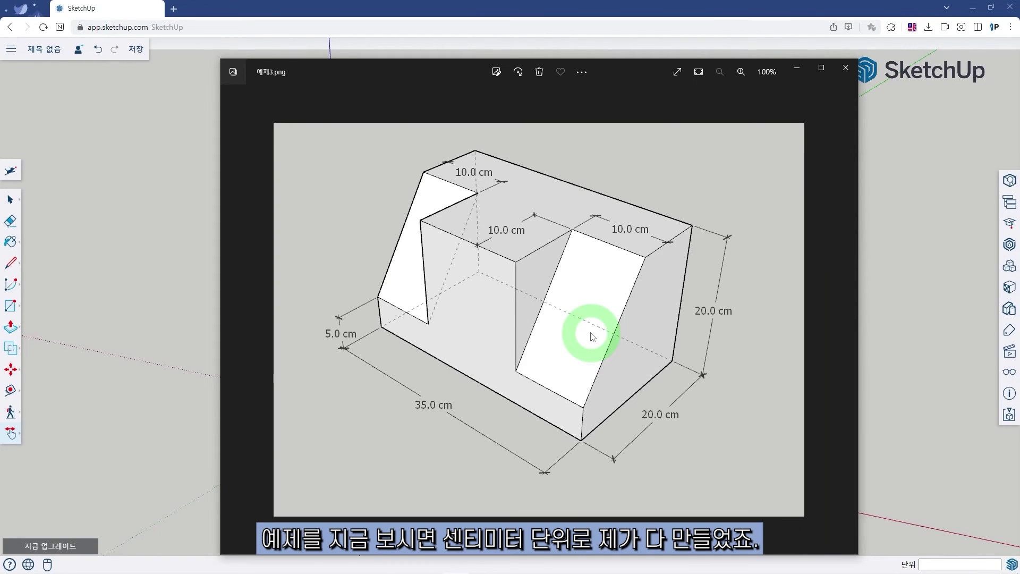
key(Left)
key(Left)
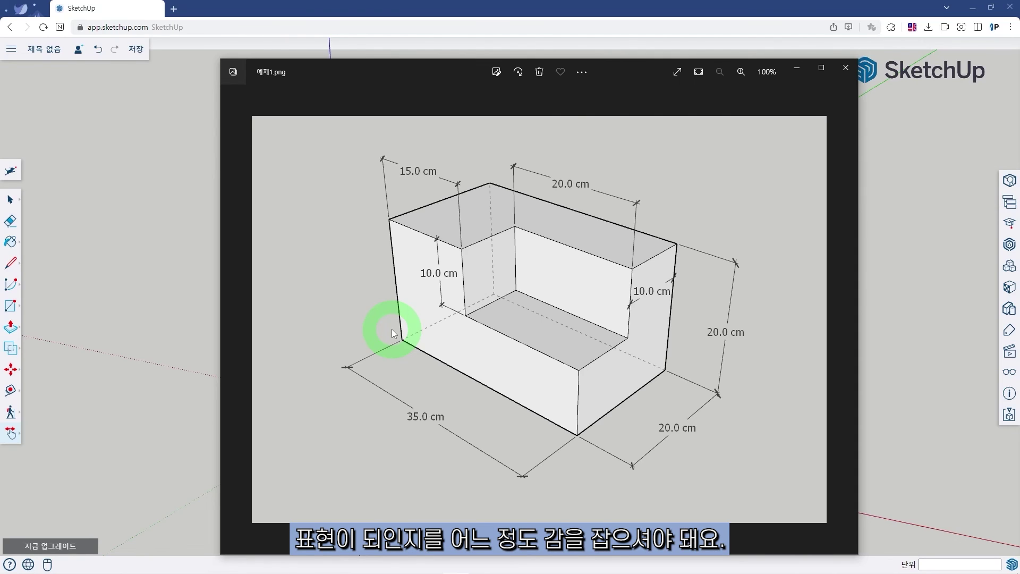
key(Right)
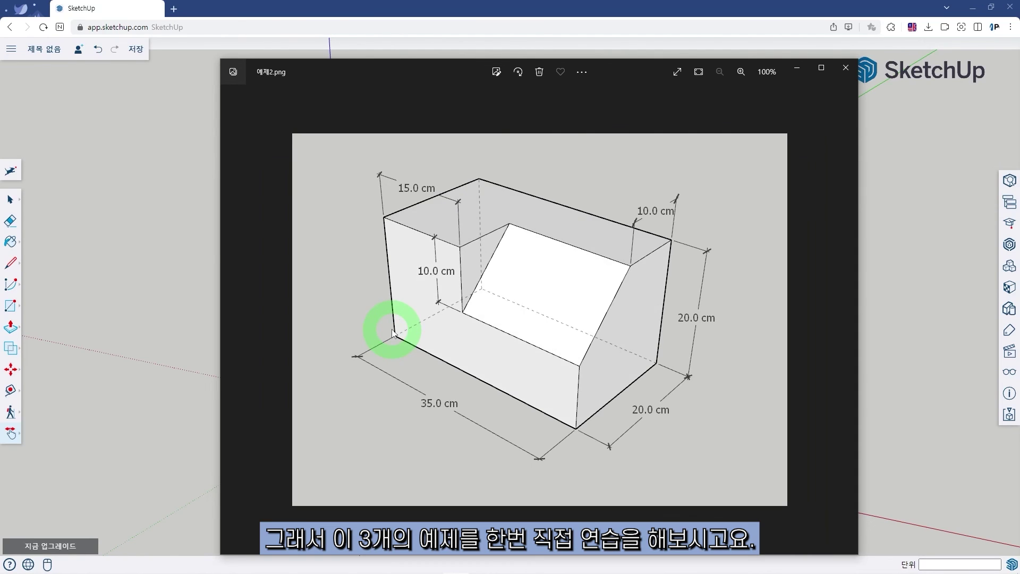
key(Right)
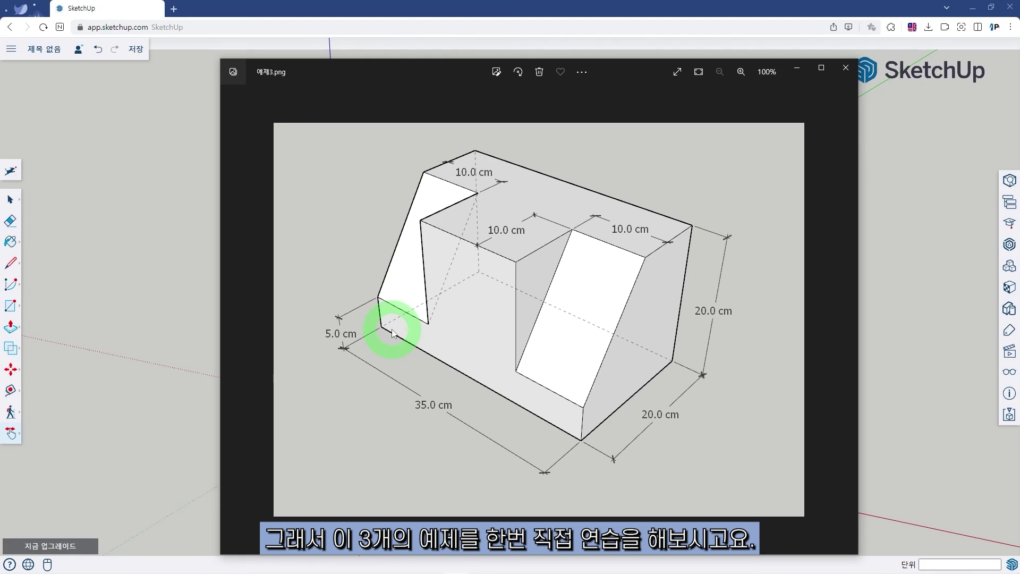